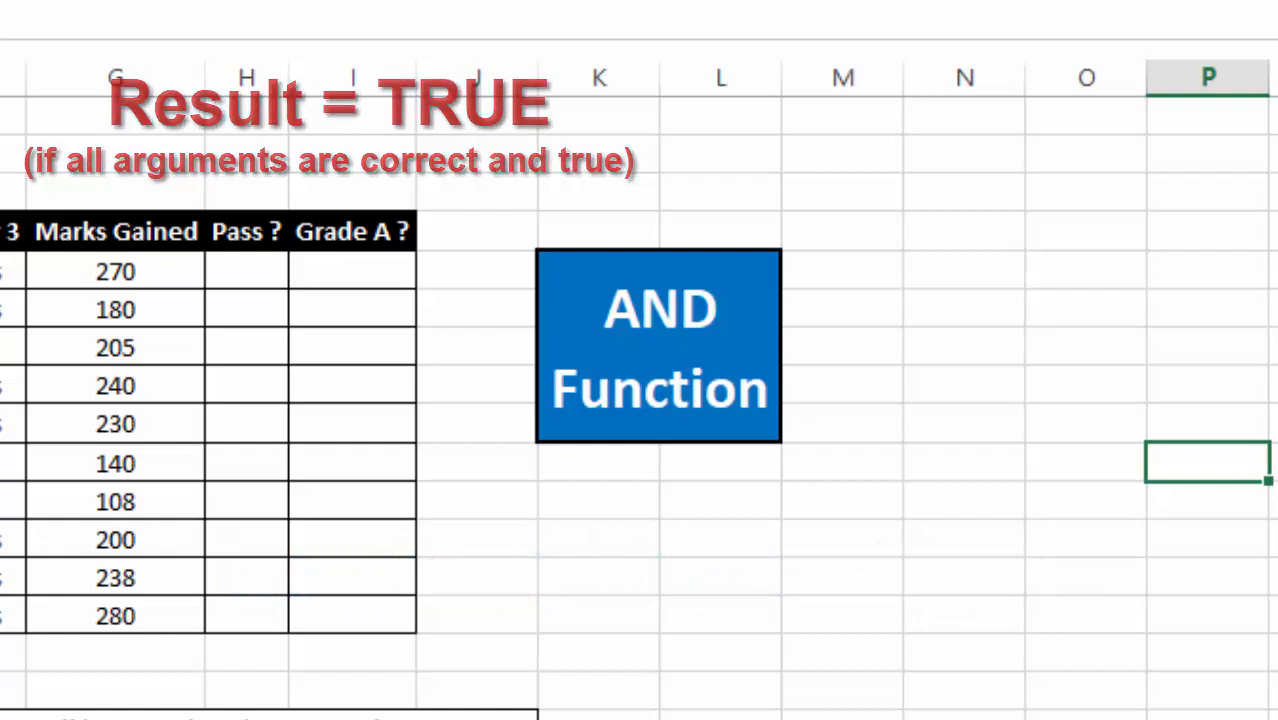
- Enter the values 1, 2 and 3 in cells N1 to N3
click(976, 125)
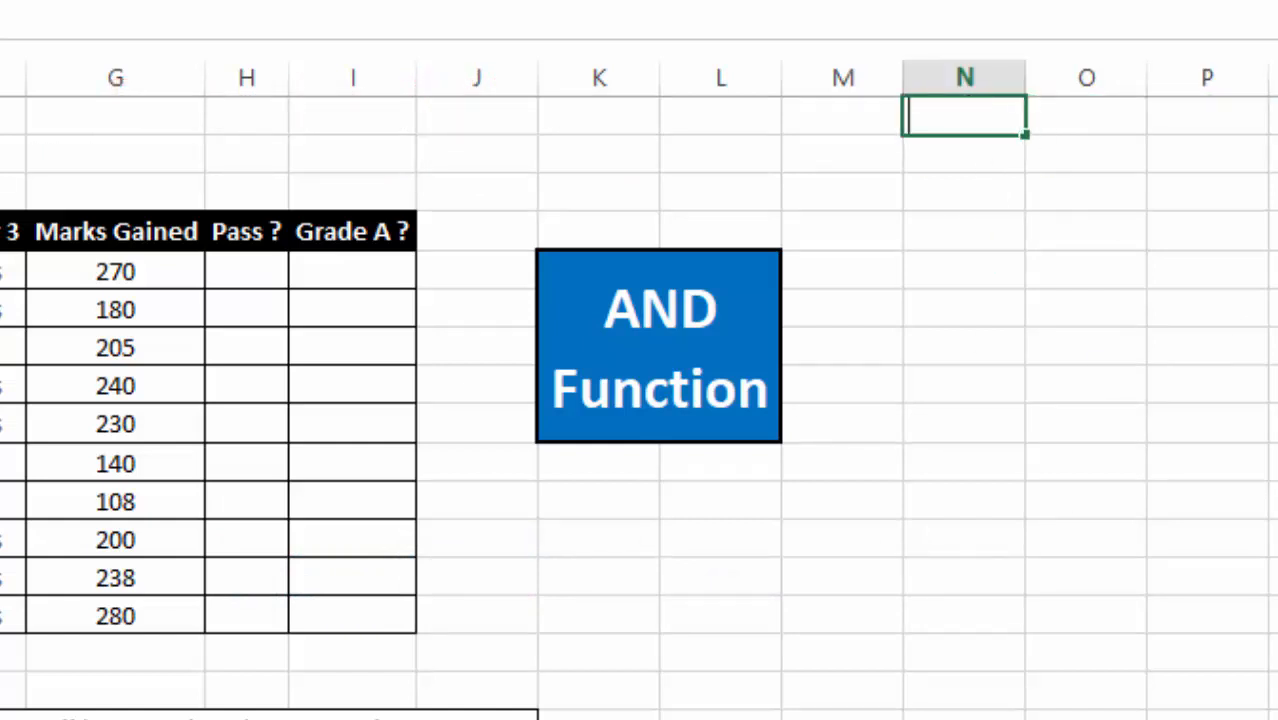
text(1)
key(Return)
text(2)
key(Return)
text(3)
key(Return)
- Enter the formula =AND(N1=1,N2=2,N3=3) in cell N4
text(=and)
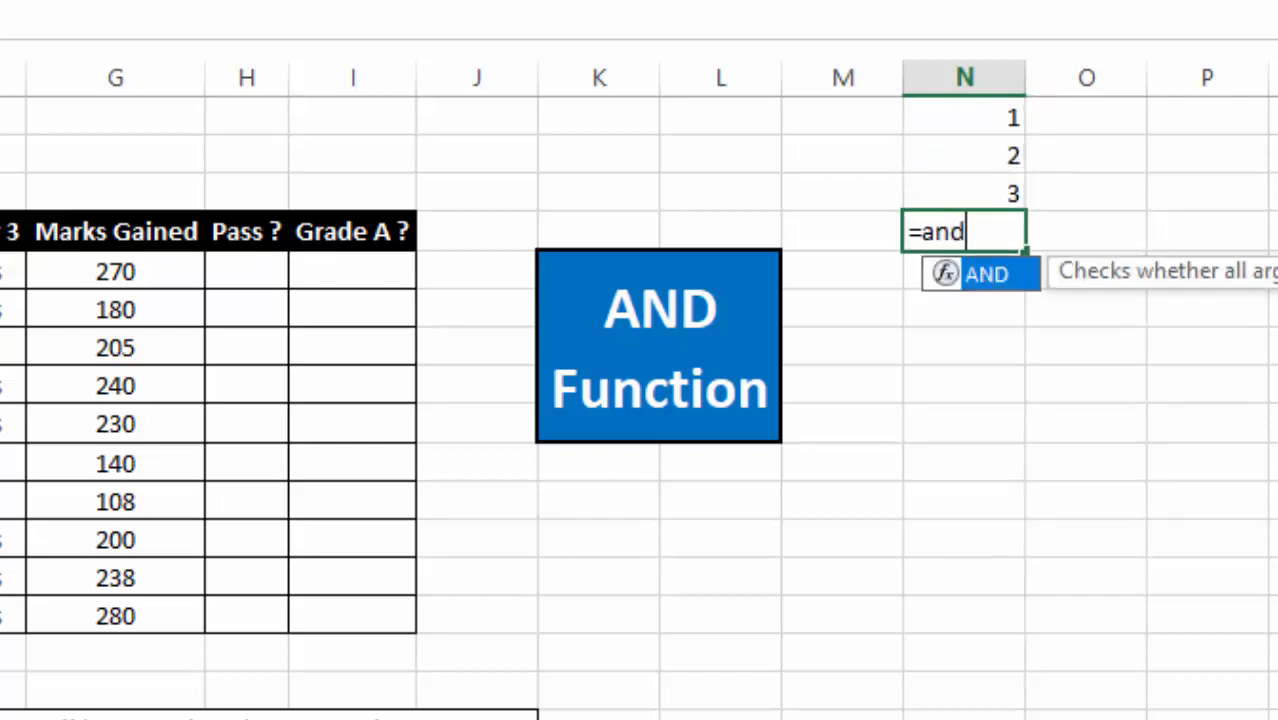
key(Tab)
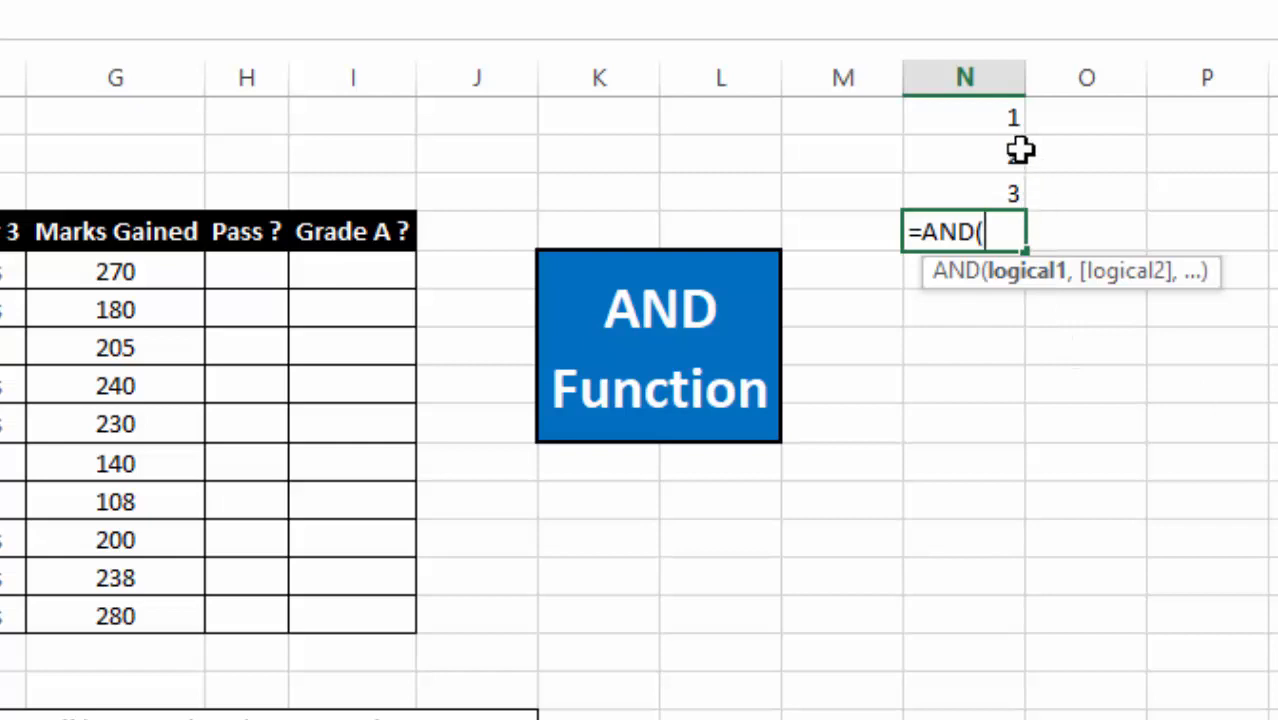
click(1002, 119)
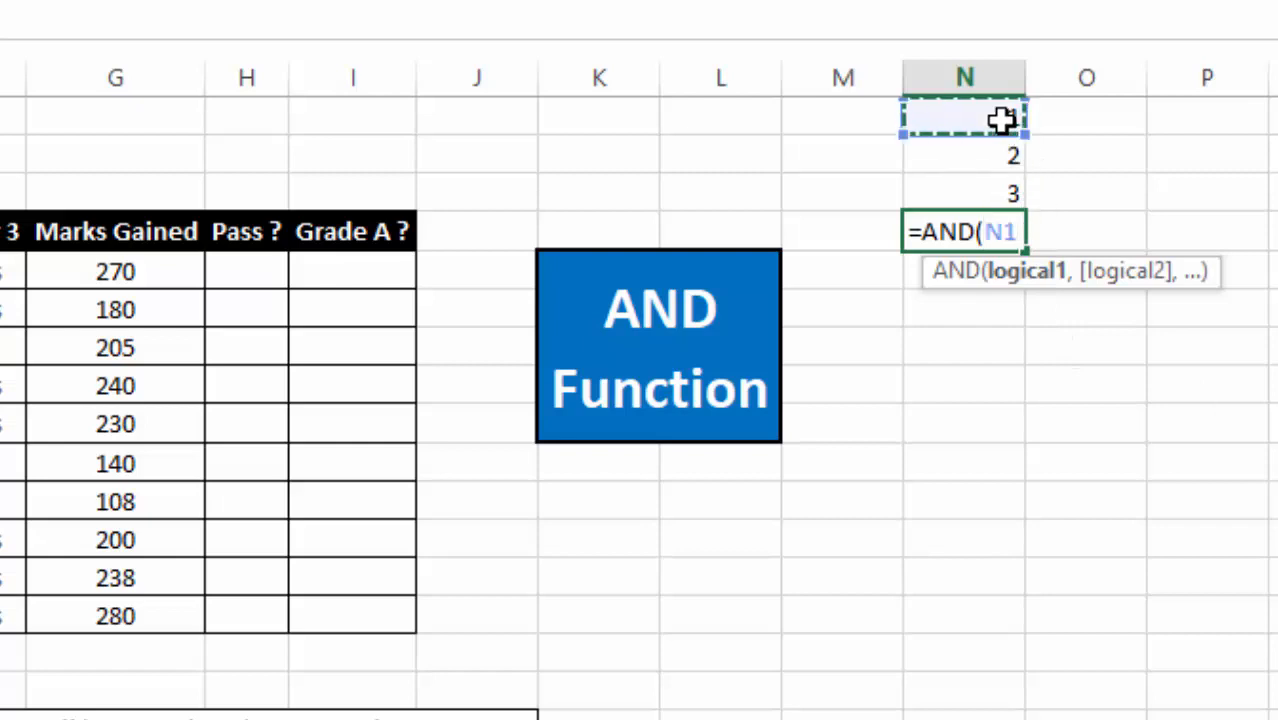
text(=)
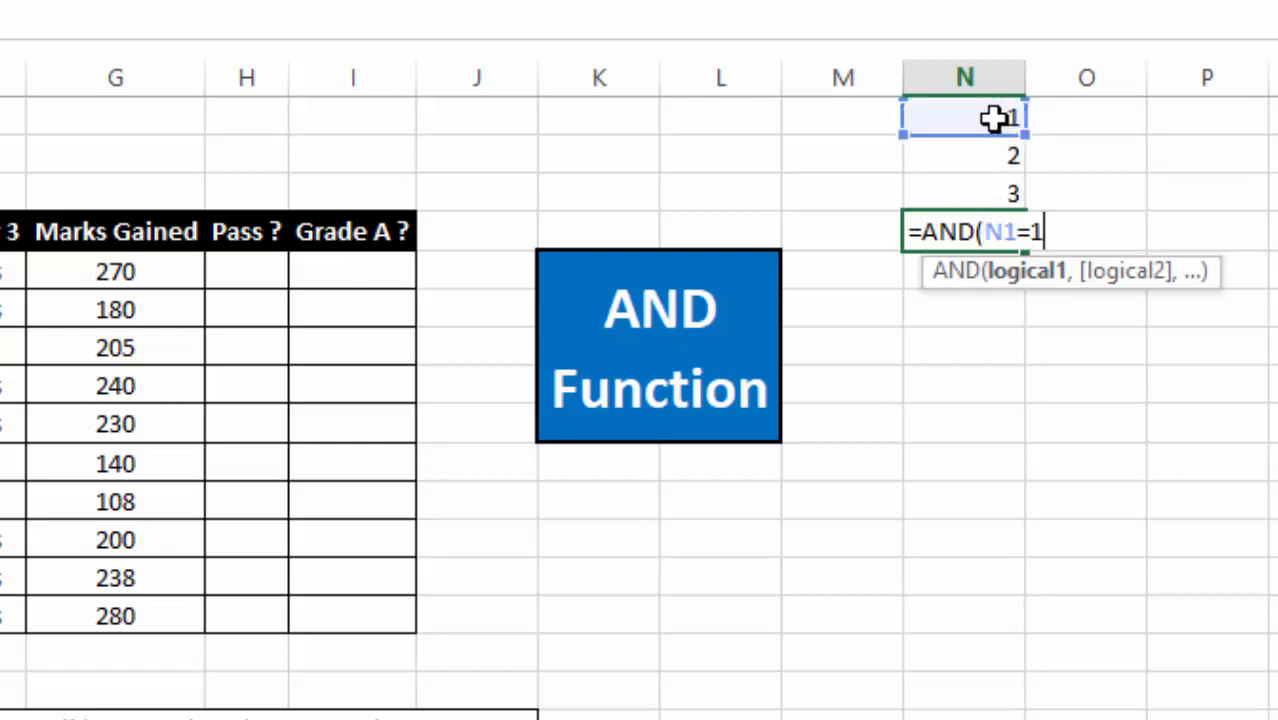
text(1,)
key(Up)
key(Up)
key(Up)
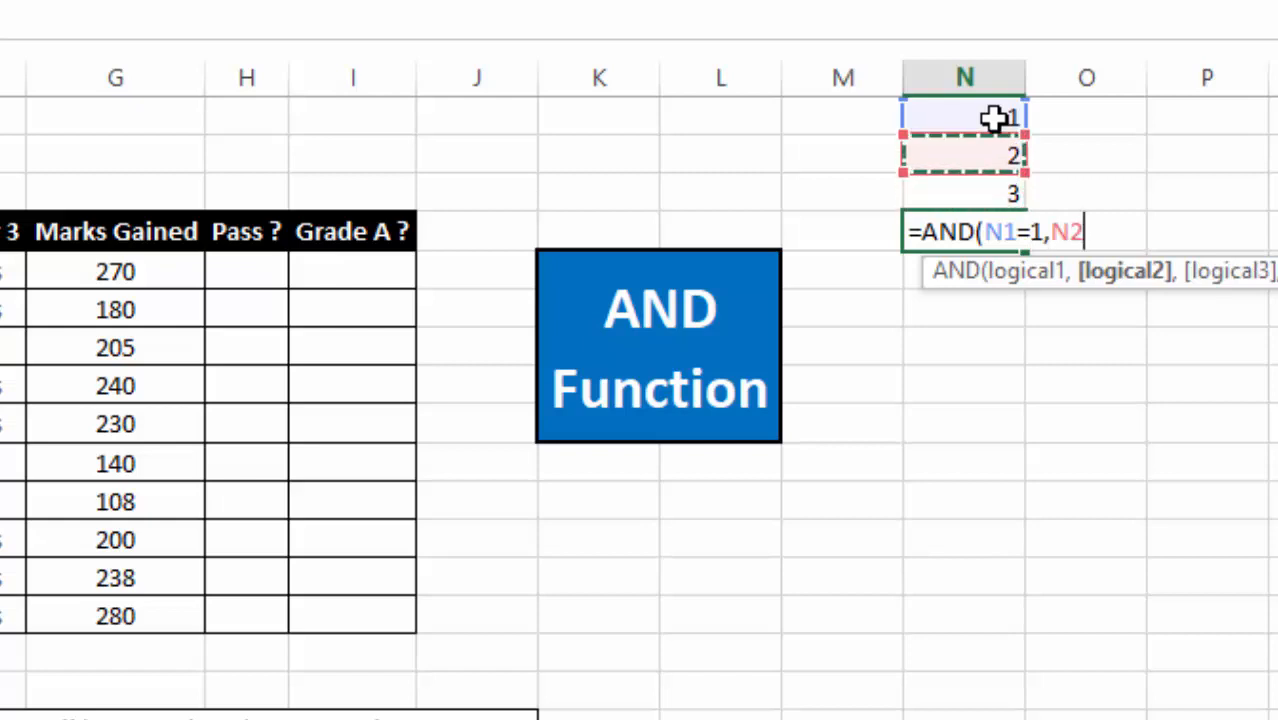
text(=)
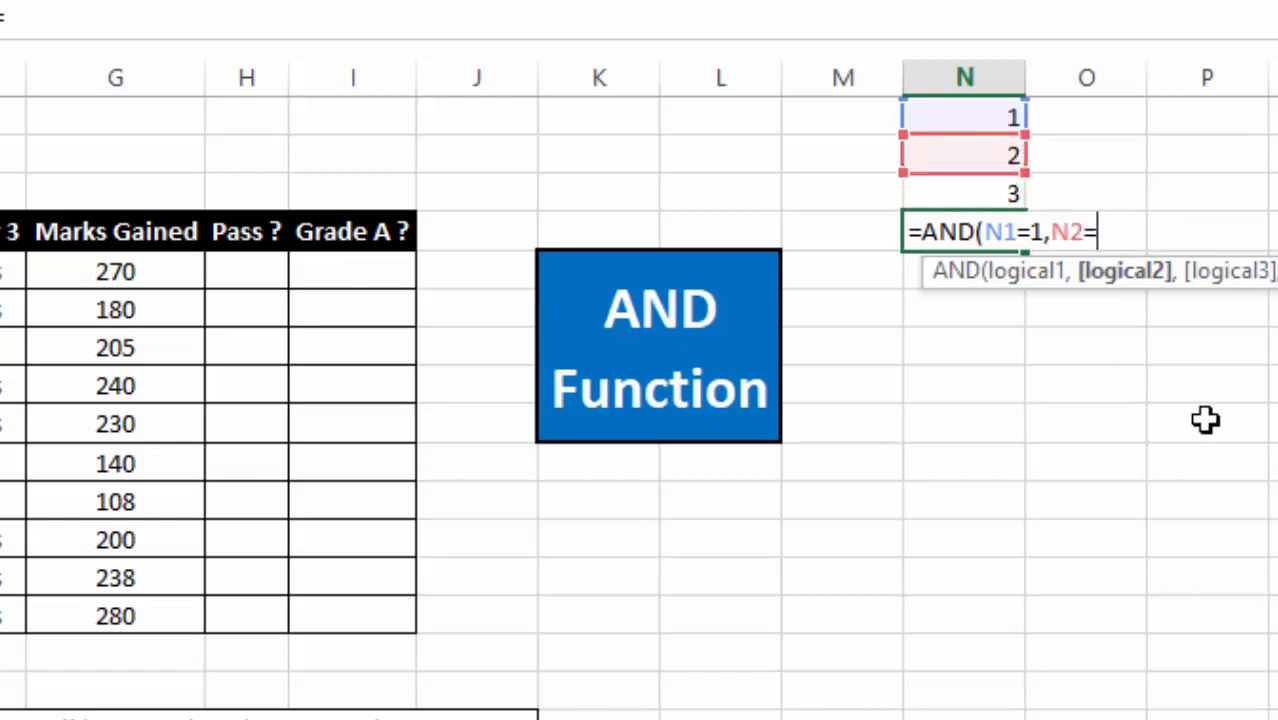
text(2,)
key(Up)
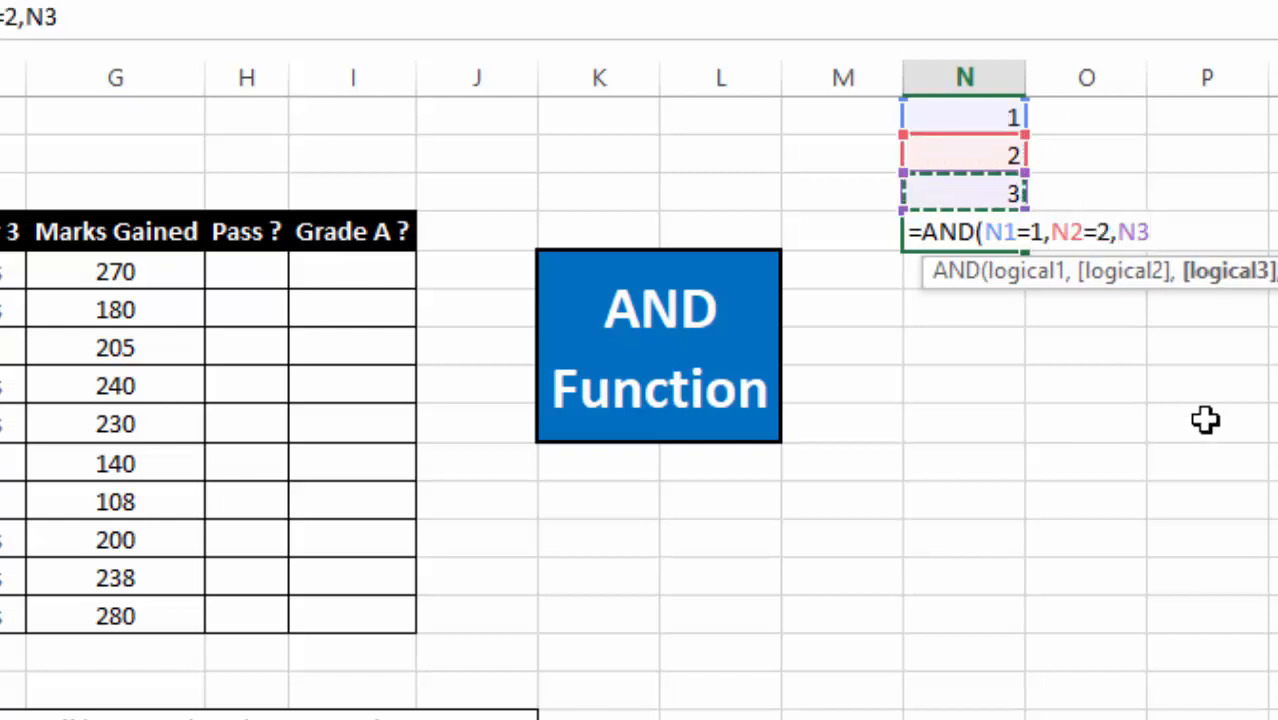
text(=)
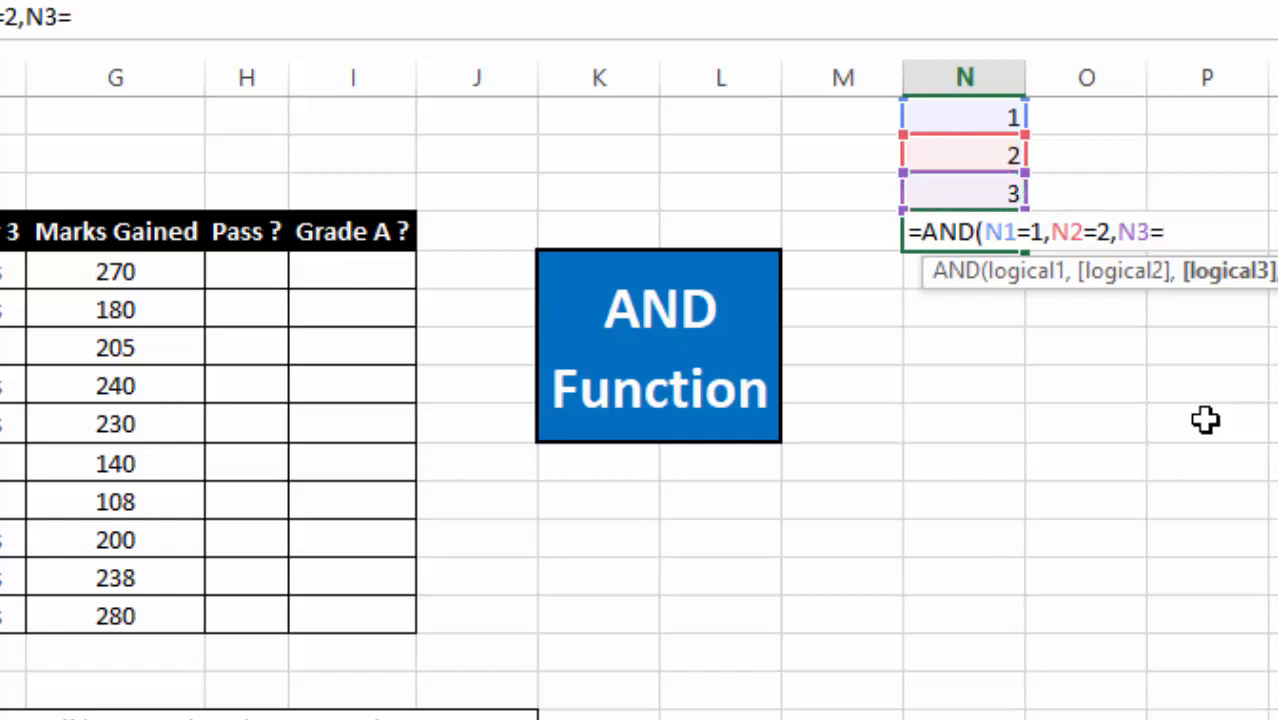
text(3))
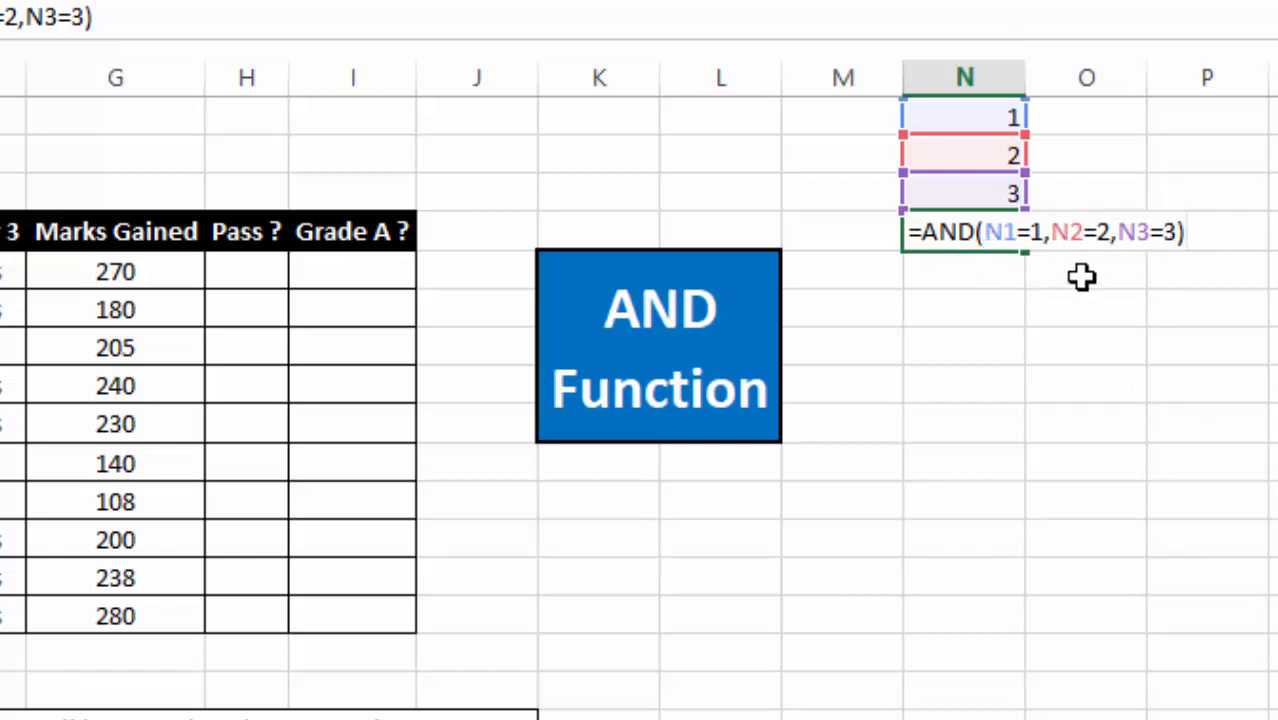
key(Return)
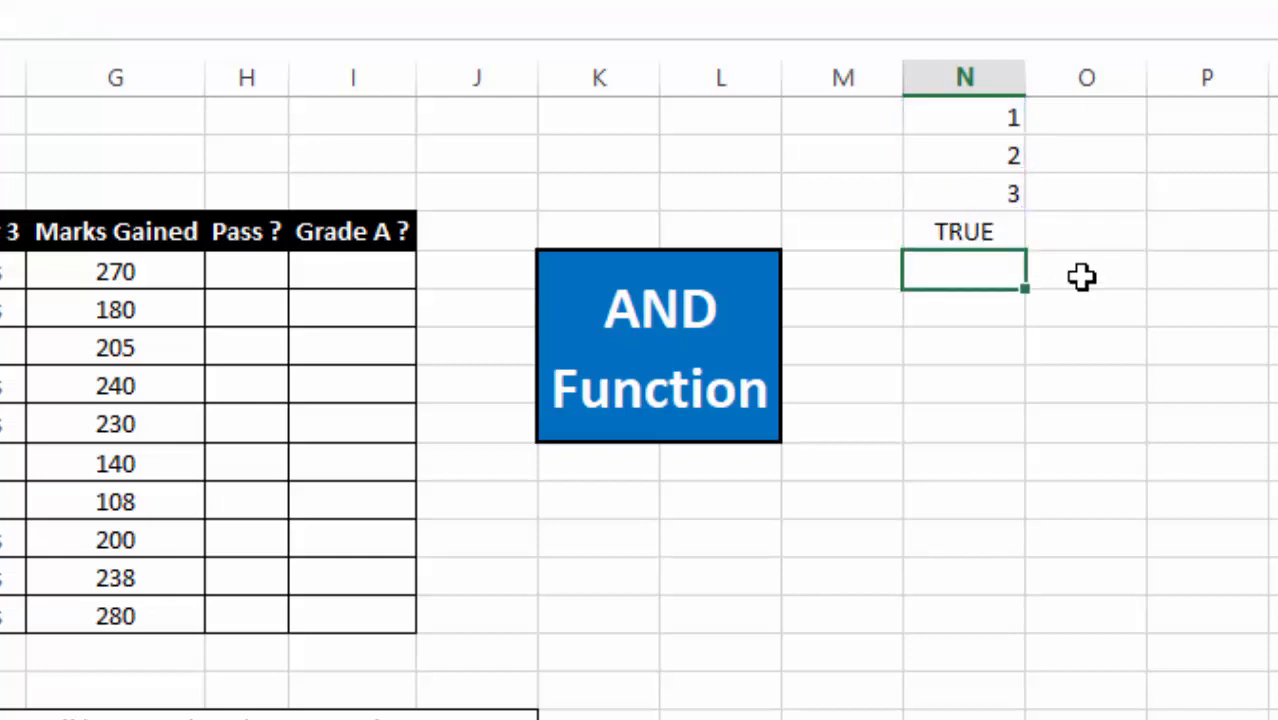
- Review the conditions and cell references of the AND formula in N4
click(993, 227)
double_click(995, 227)
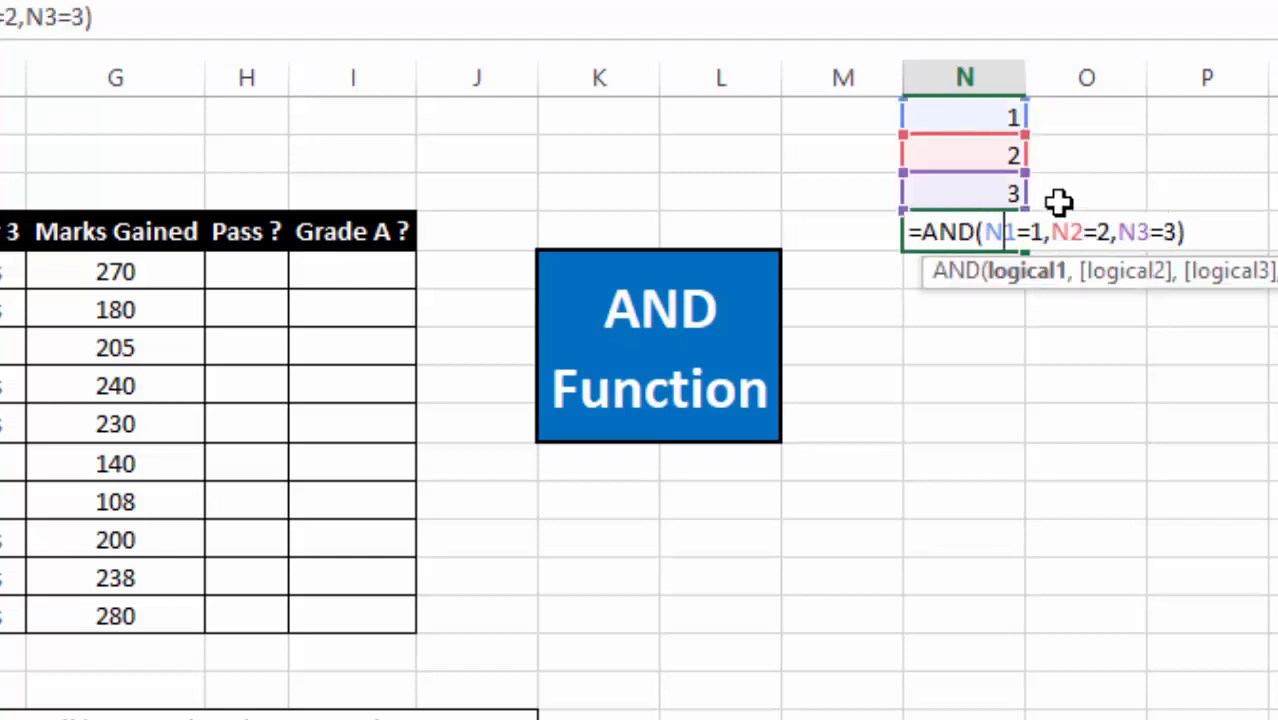
key(Return)
- Change the value in N3 to 4 and recheck the AND formula in N4 against it
key(Up)
key(Up)
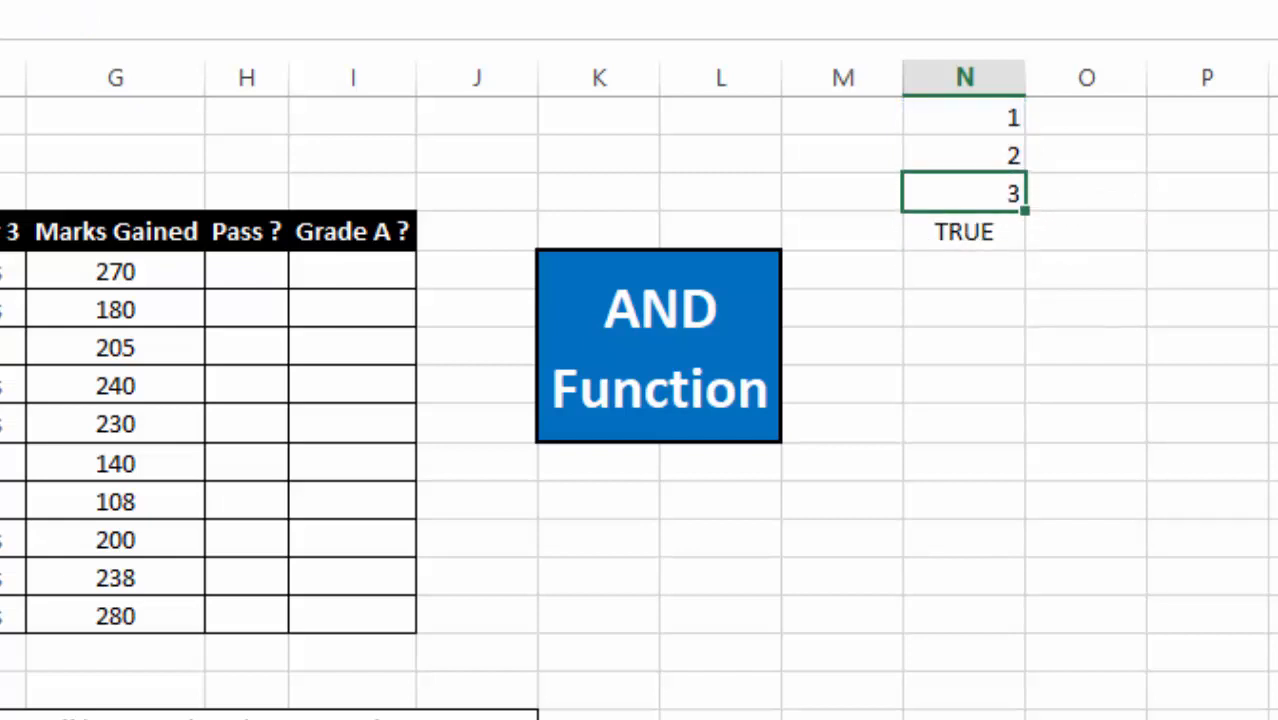
text(4)
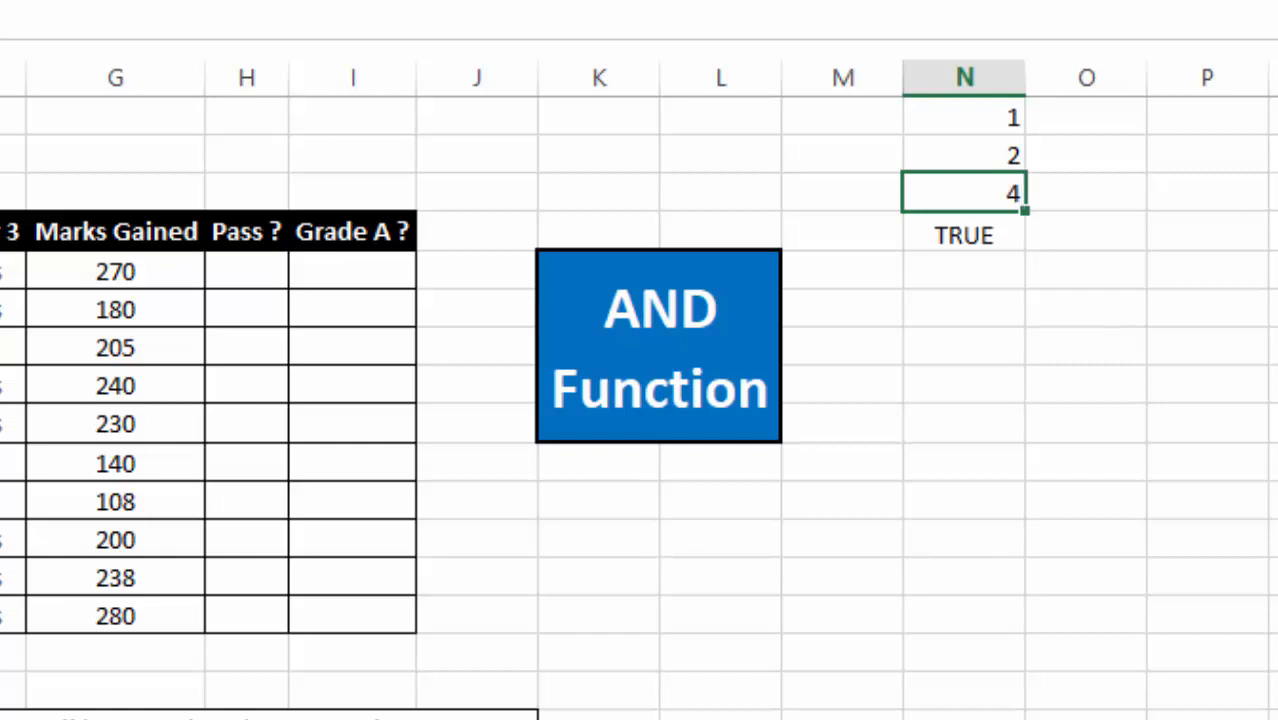
key(Return)
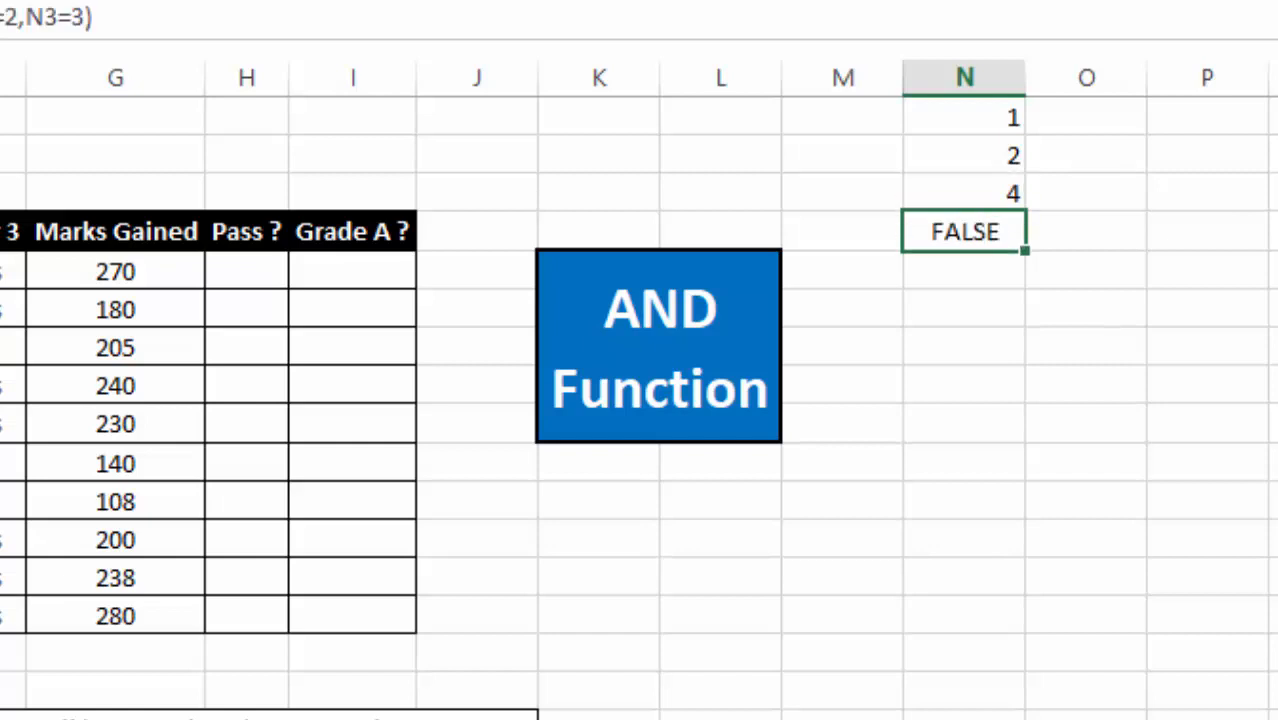
double_click(945, 233)
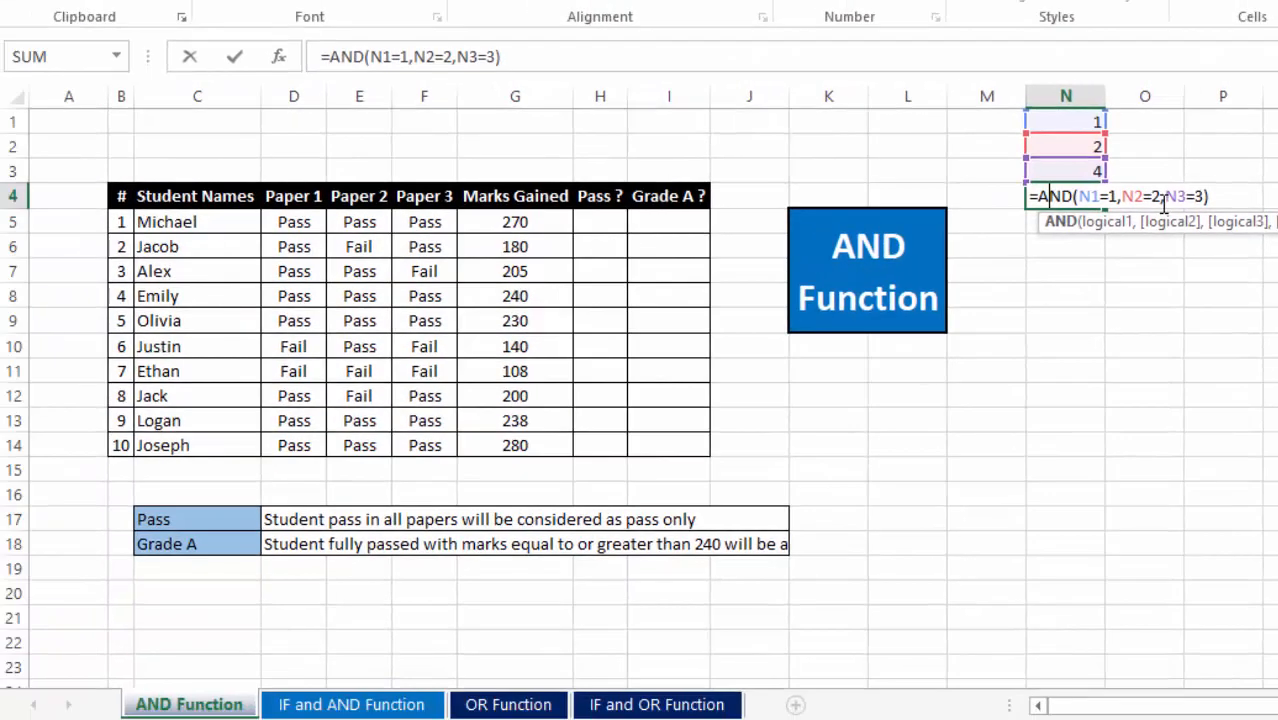
key(ctrl+Return)
click(1066, 345)
- Examine the student names, the three paper columns and the Pass rule described below the table
drag(175, 193, 214, 440)
drag(313, 202, 425, 197)
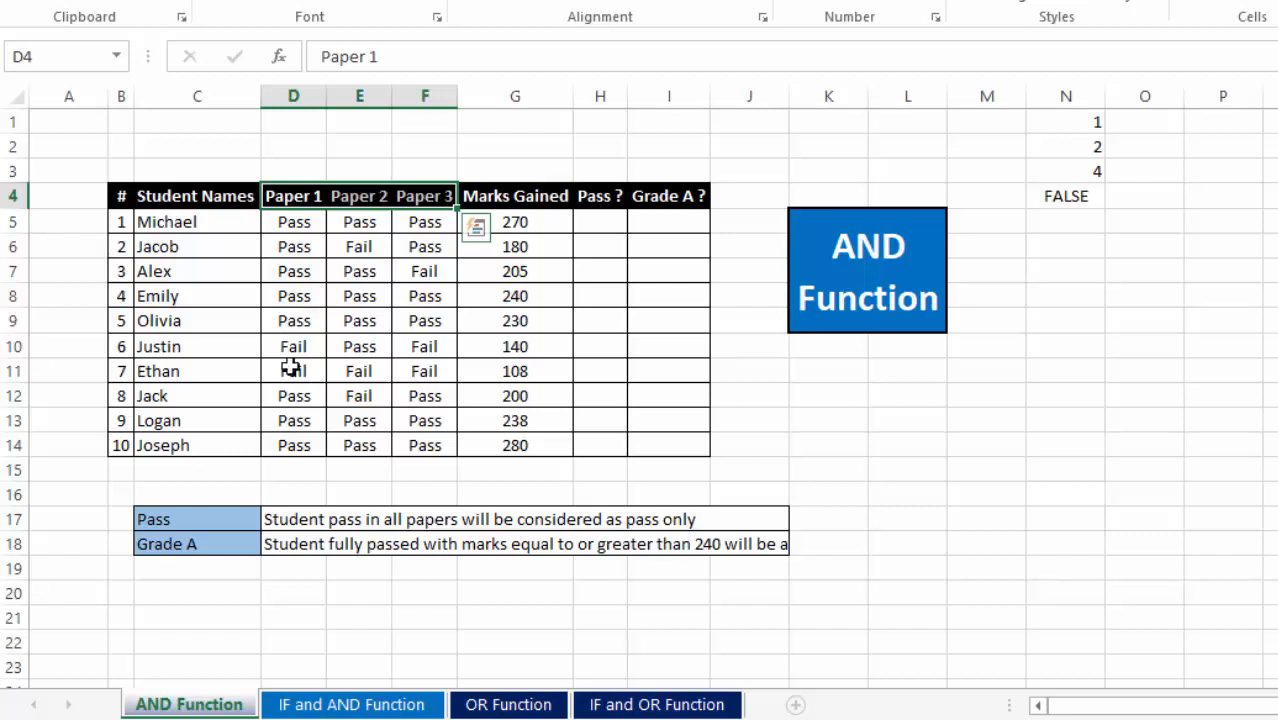
click(242, 519)
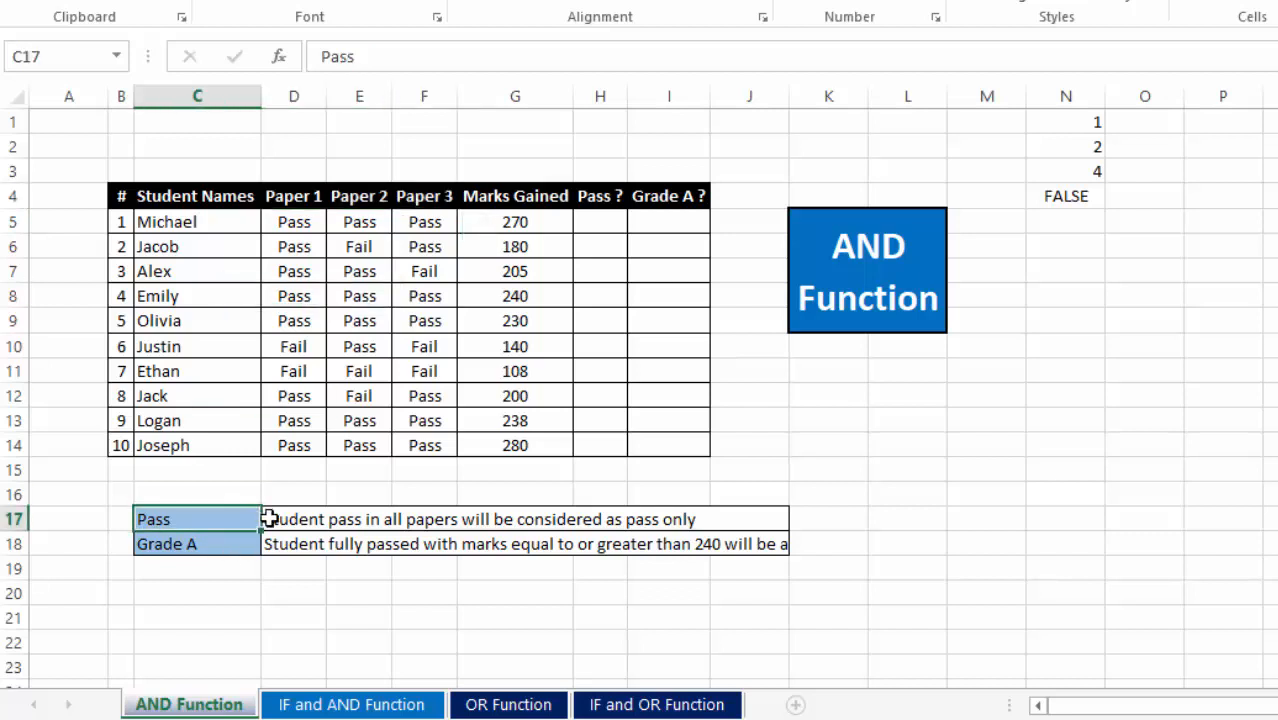
click(280, 519)
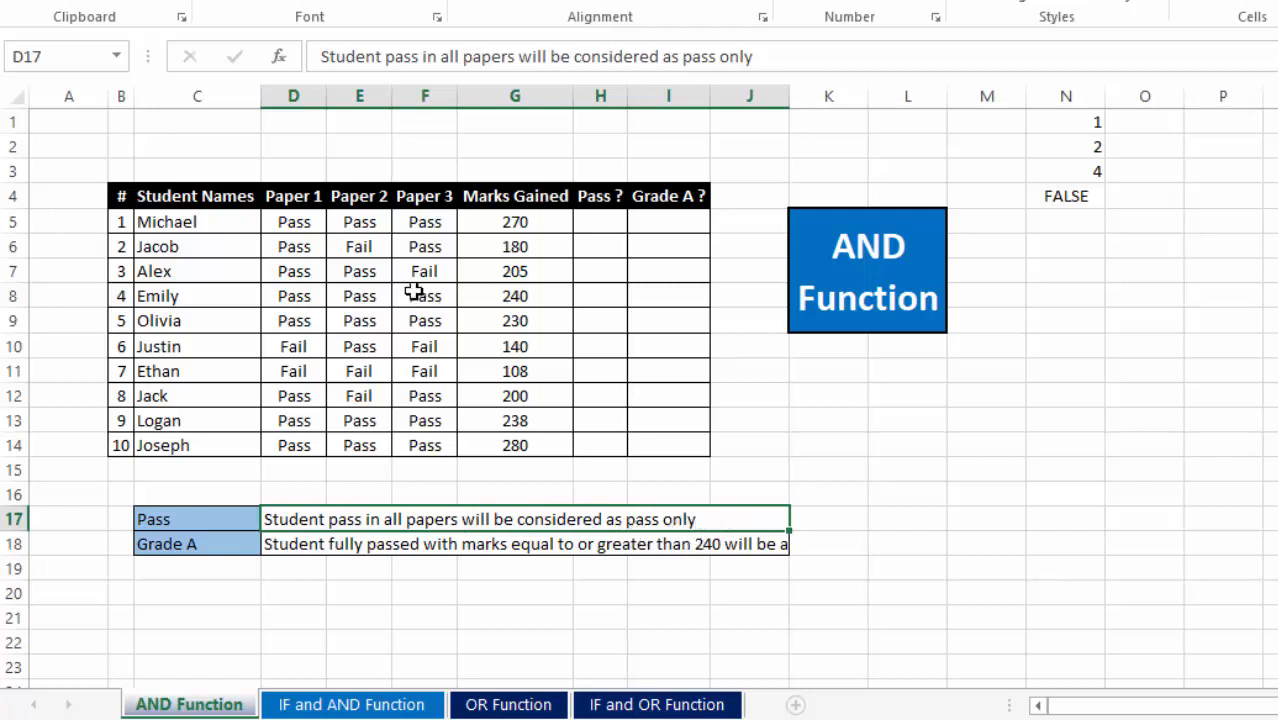
drag(418, 222, 306, 218)
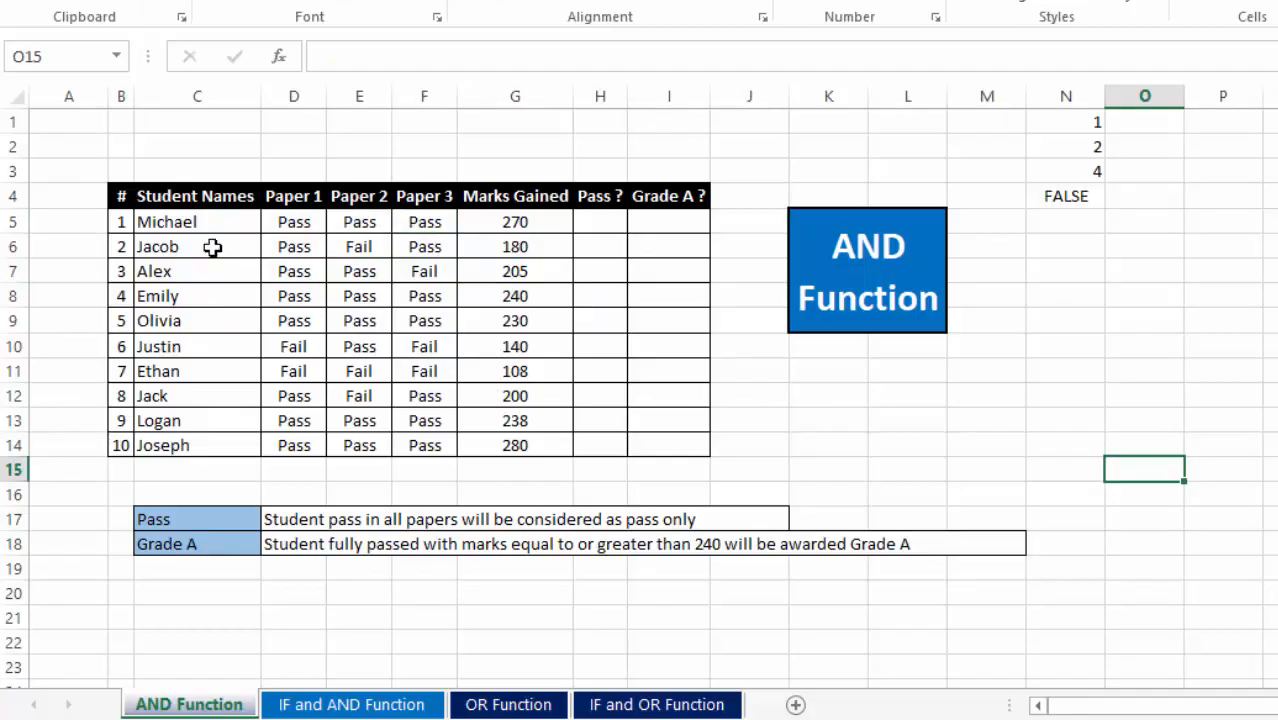
drag(205, 221, 186, 438)
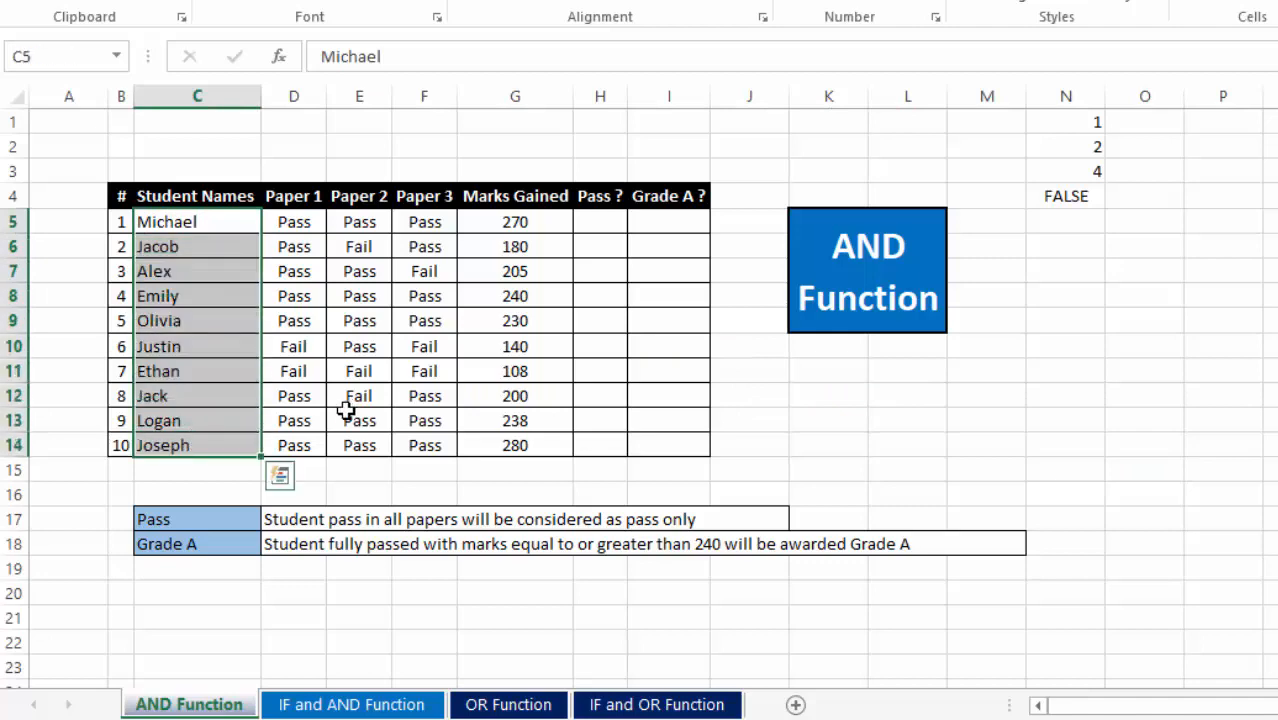
- Enter the formula =AND(D5="pass",E5="pass",F5="pass") in cell H5 of the Pass ? column
click(611, 232)
text(=and)
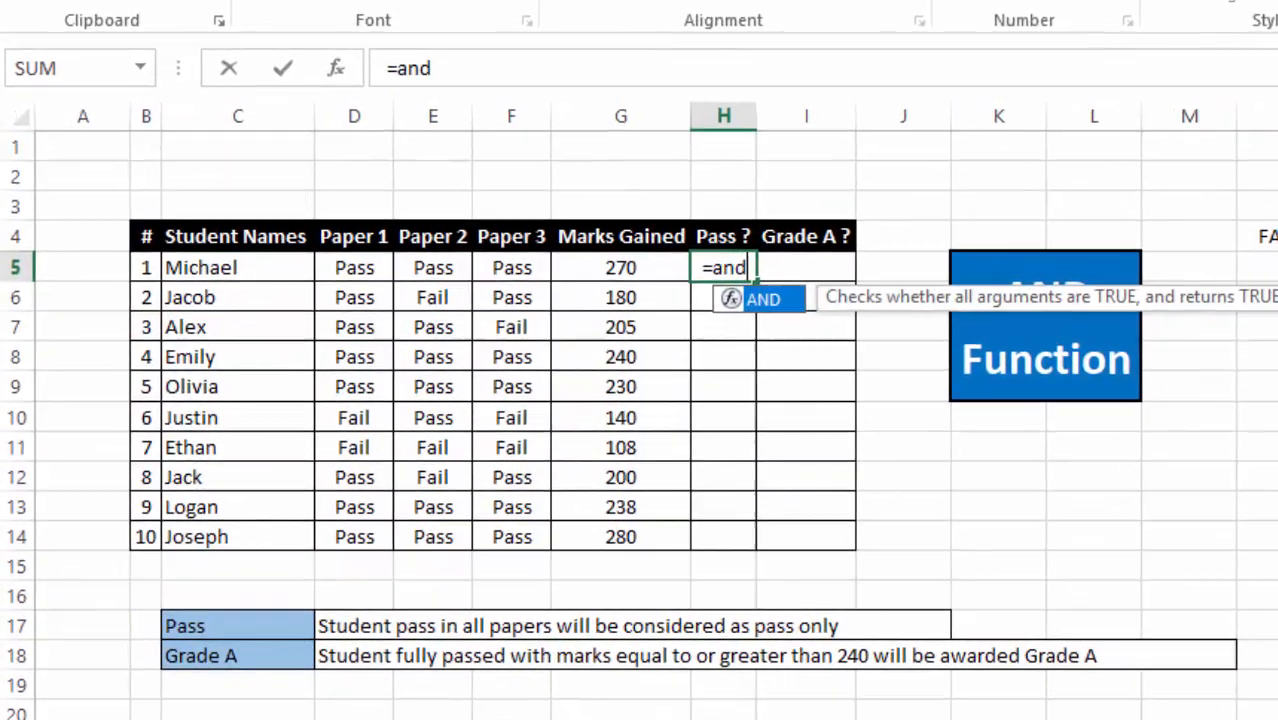
key(Tab)
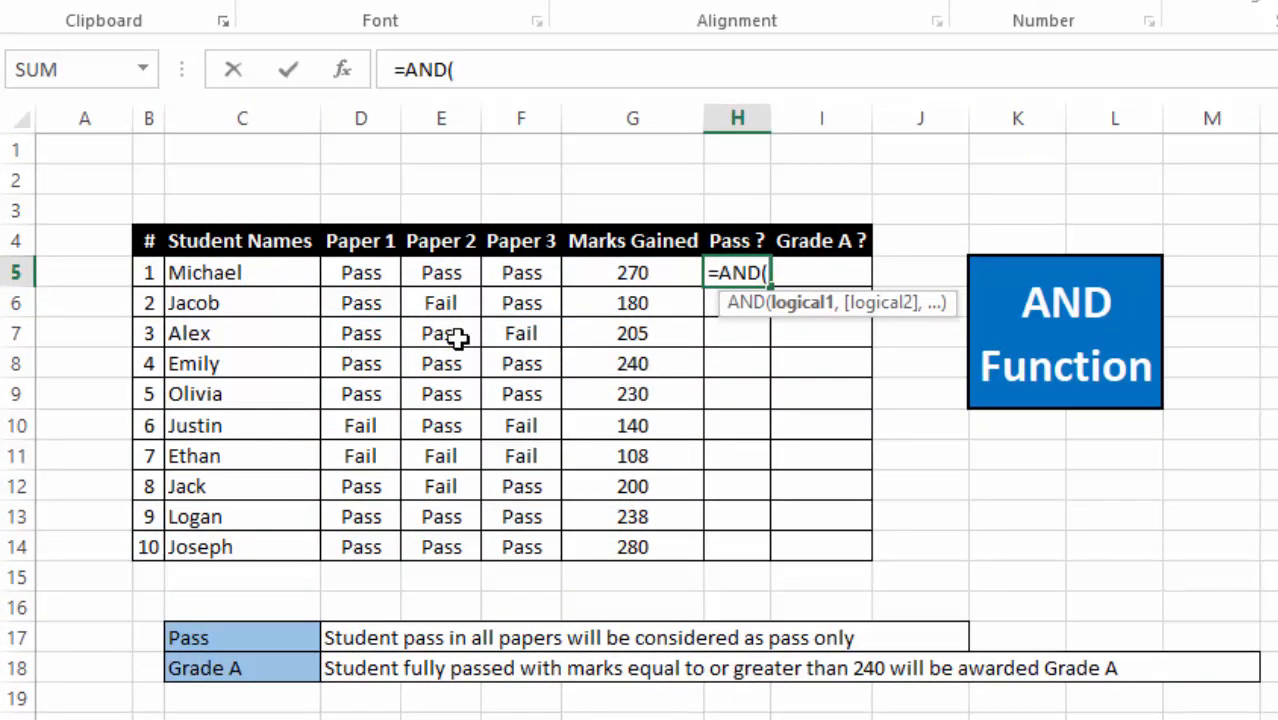
click(350, 275)
text(=")
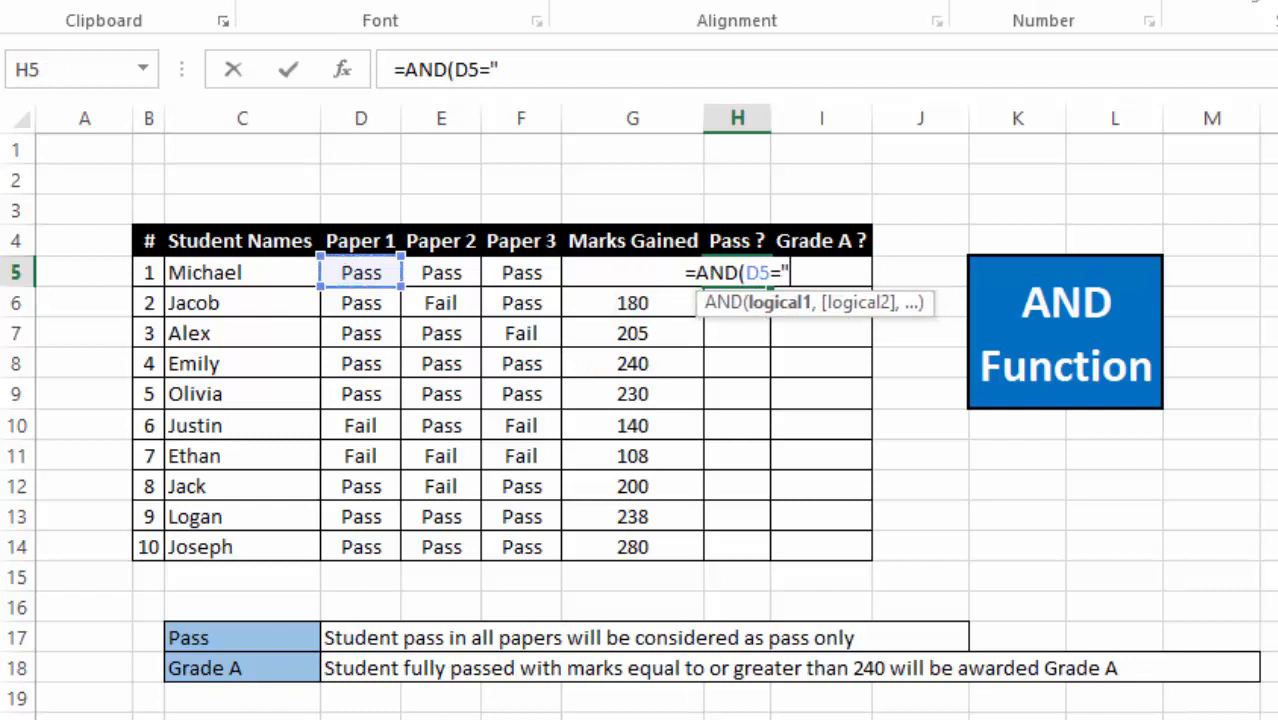
text(pass",)
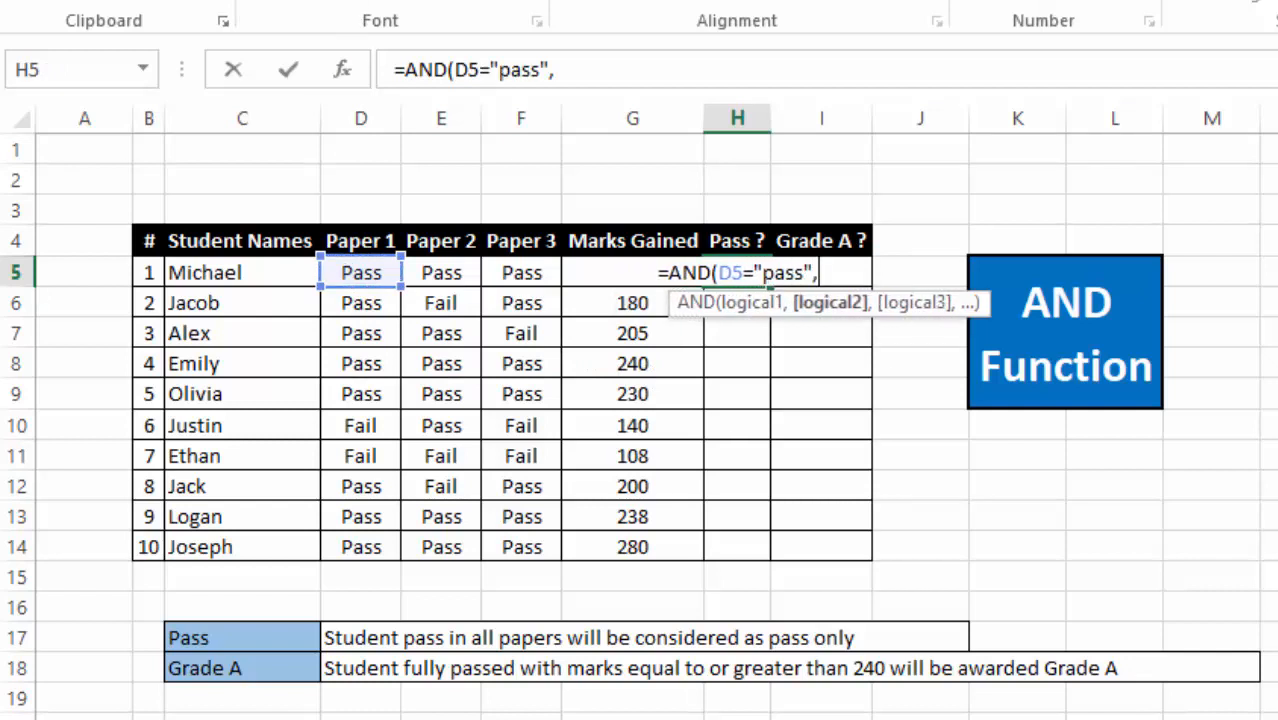
click(440, 270)
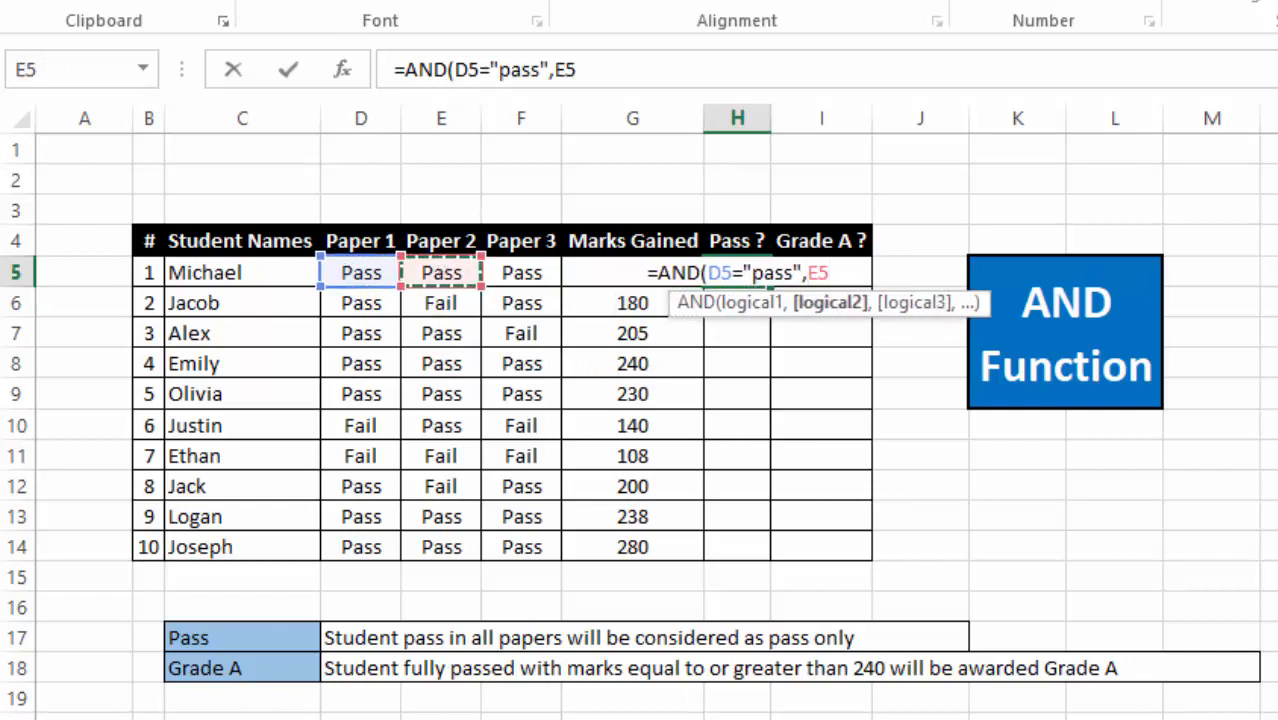
text(="pass",)
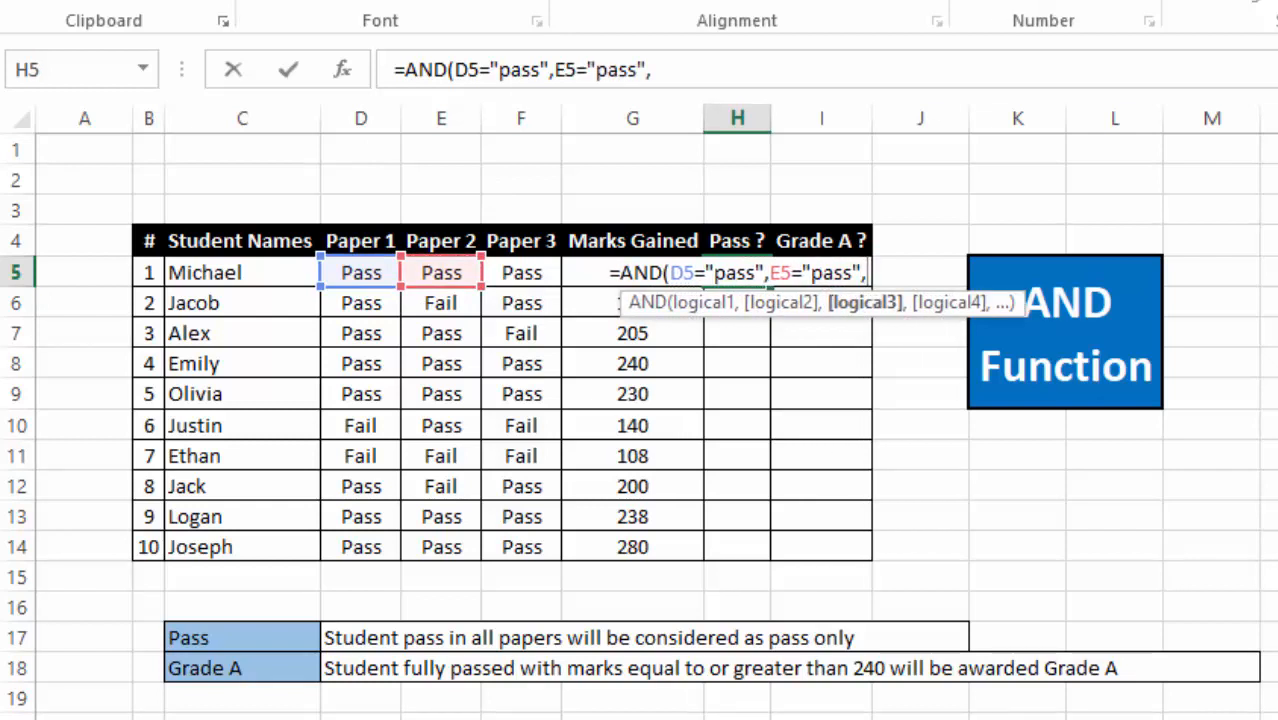
click(540, 272)
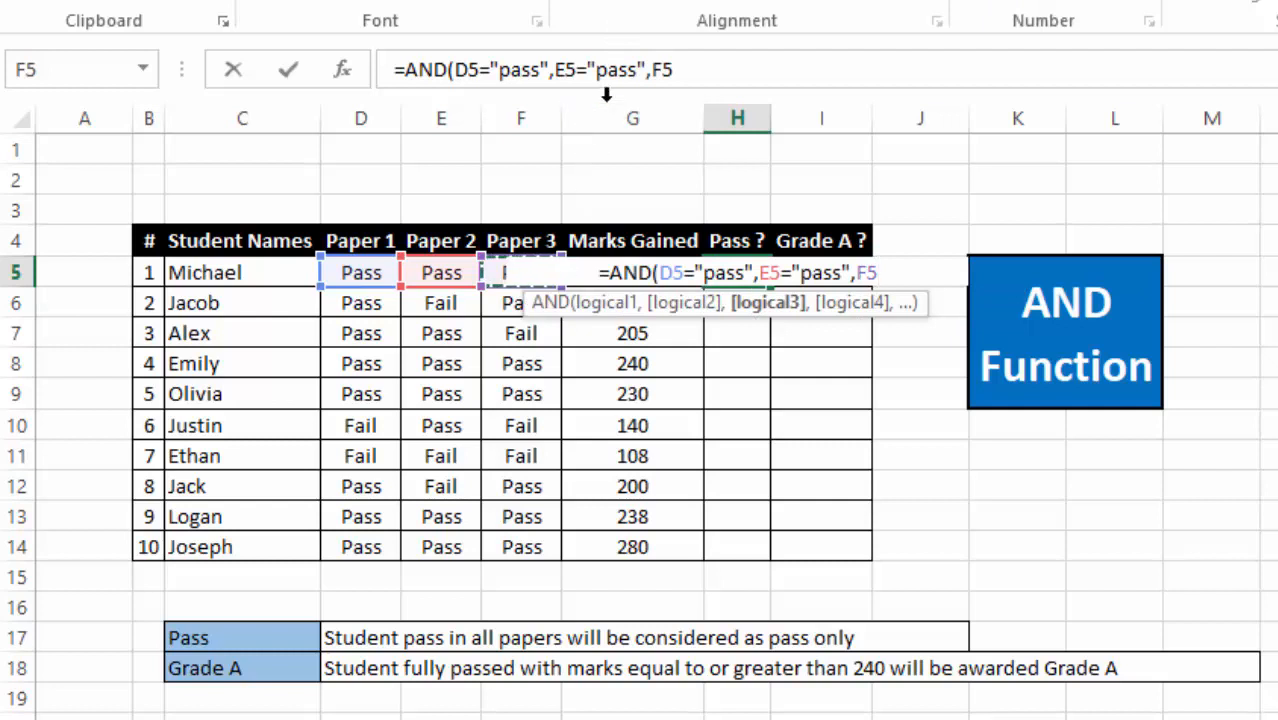
text(="pass"))
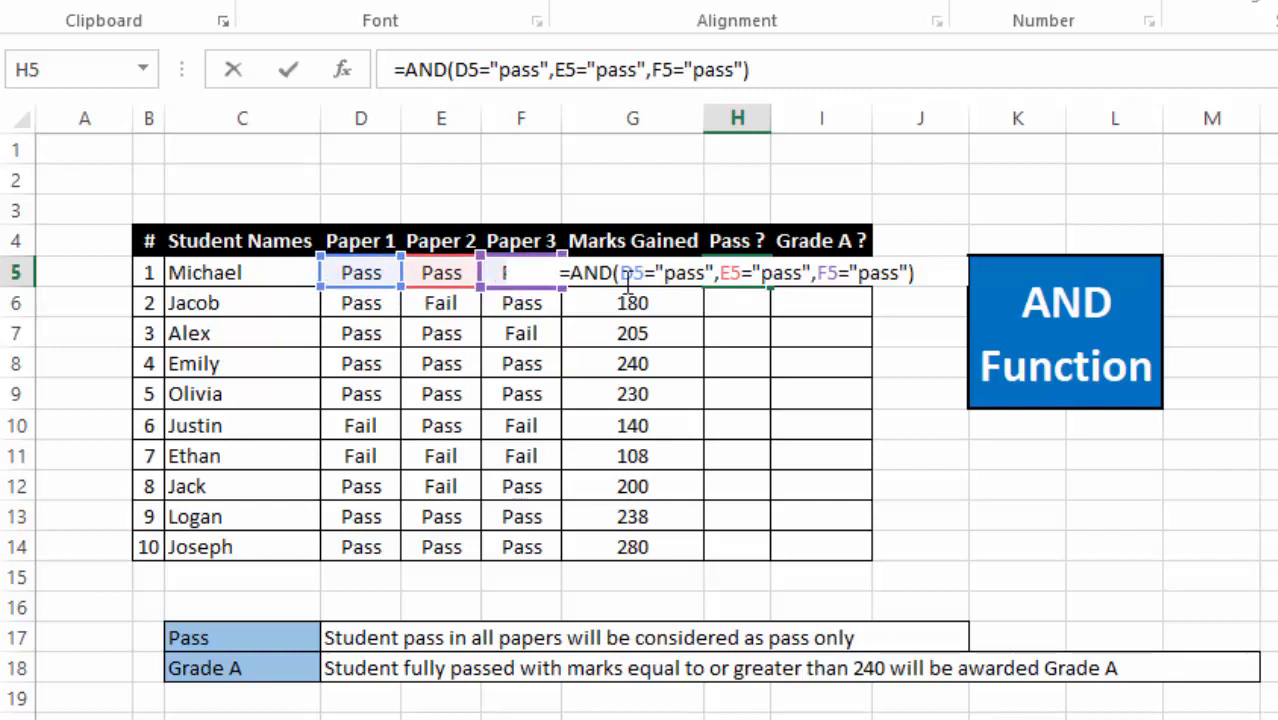
key(Return)
- Check H5 against the first student's three paper results and copy its formula down to H6
click(748, 274)
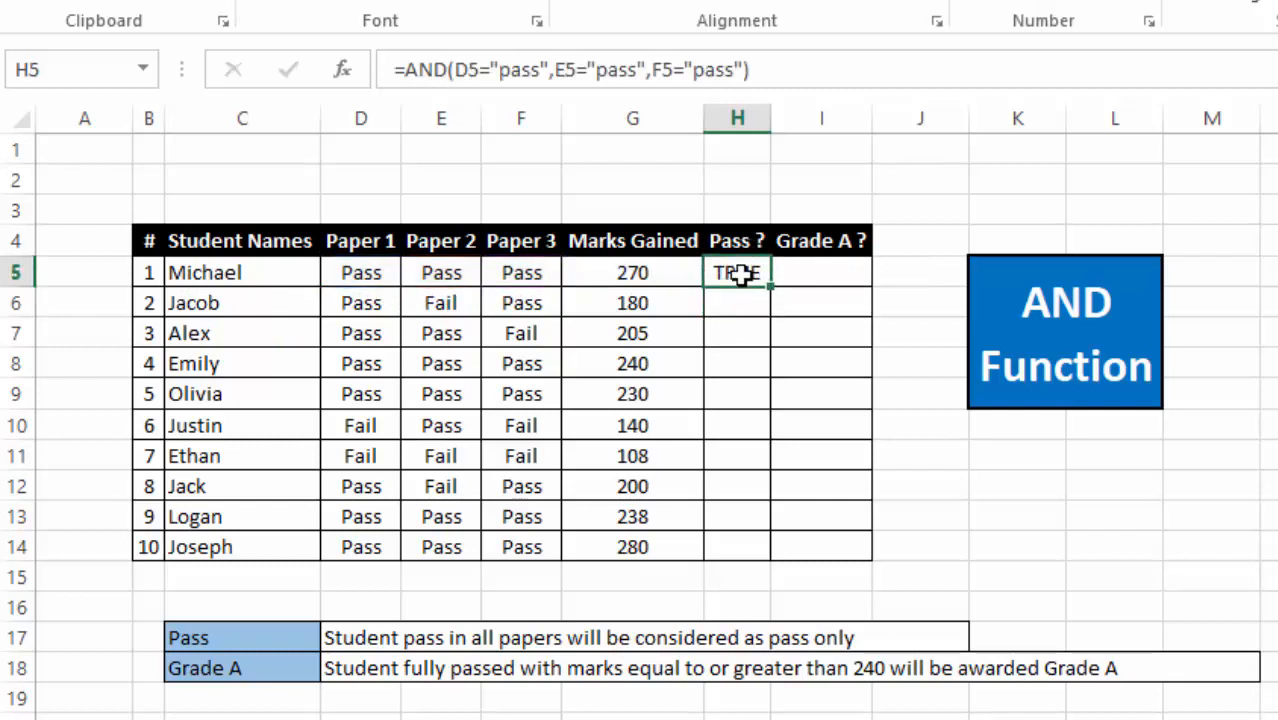
drag(529, 263, 401, 267)
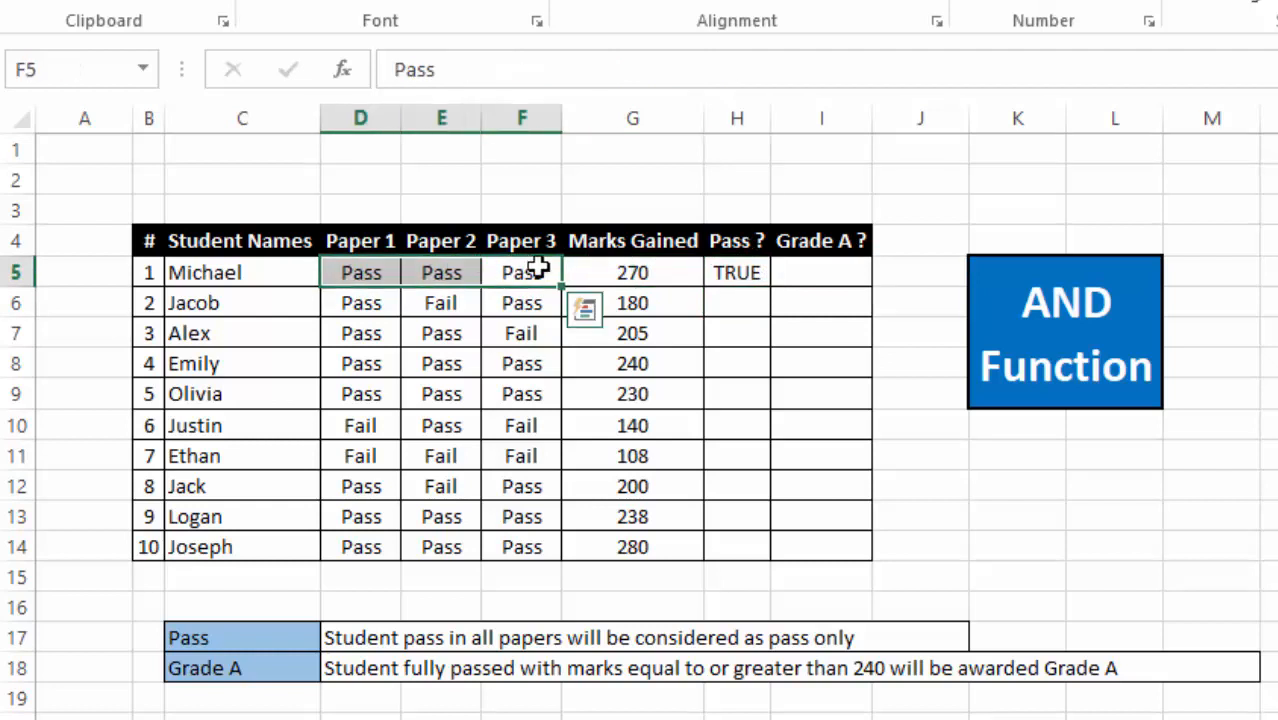
click(745, 279)
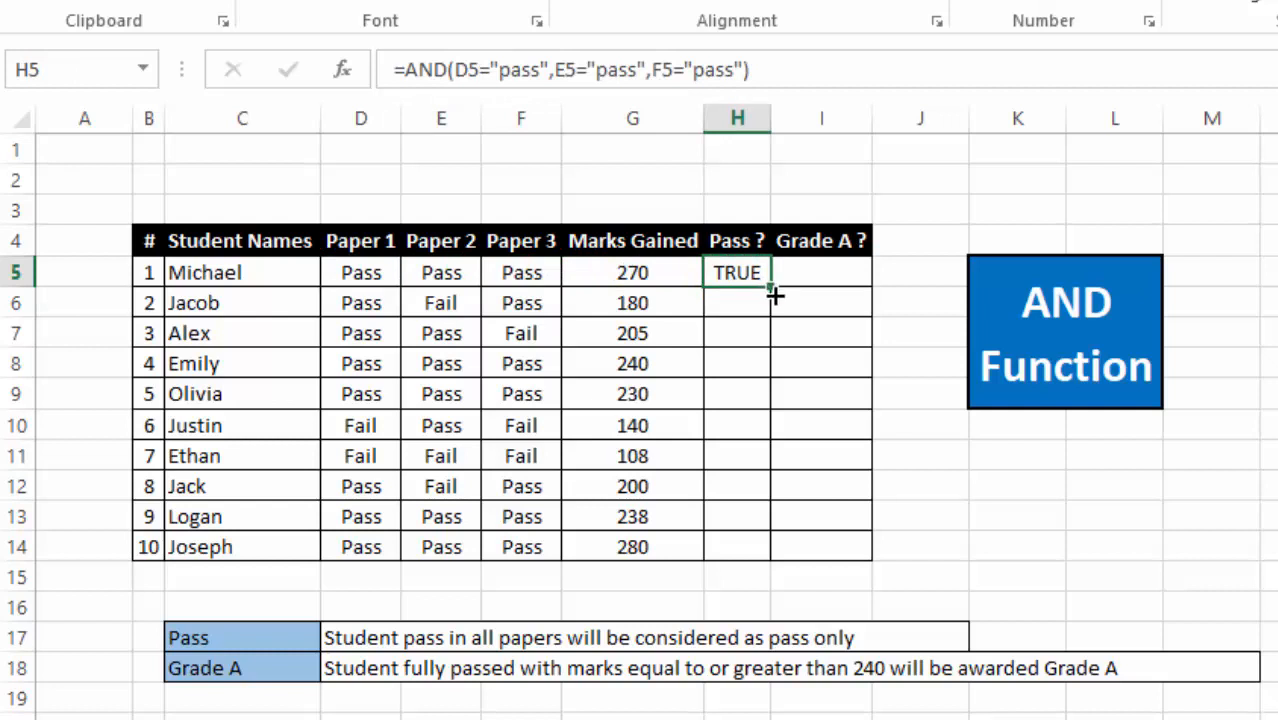
drag(775, 295, 777, 312)
- Check the formula in H6 against the second student's paper results and copy it down to H14
click(731, 298)
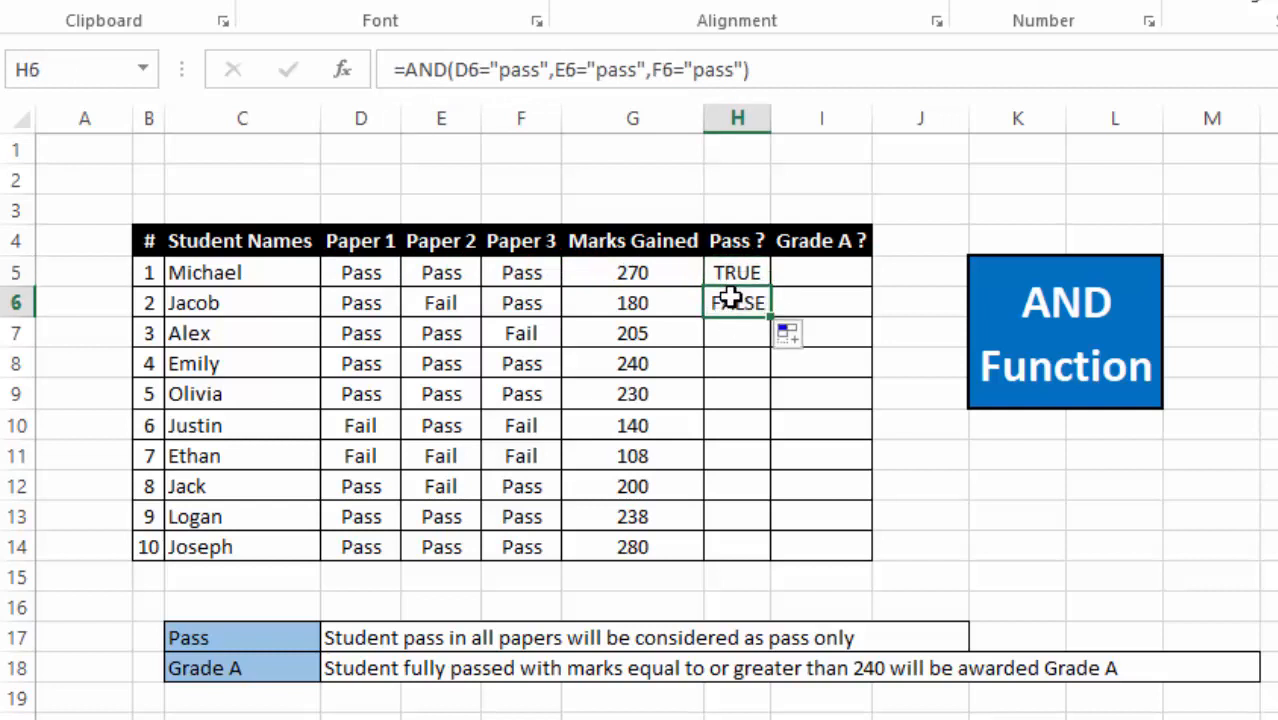
click(415, 313)
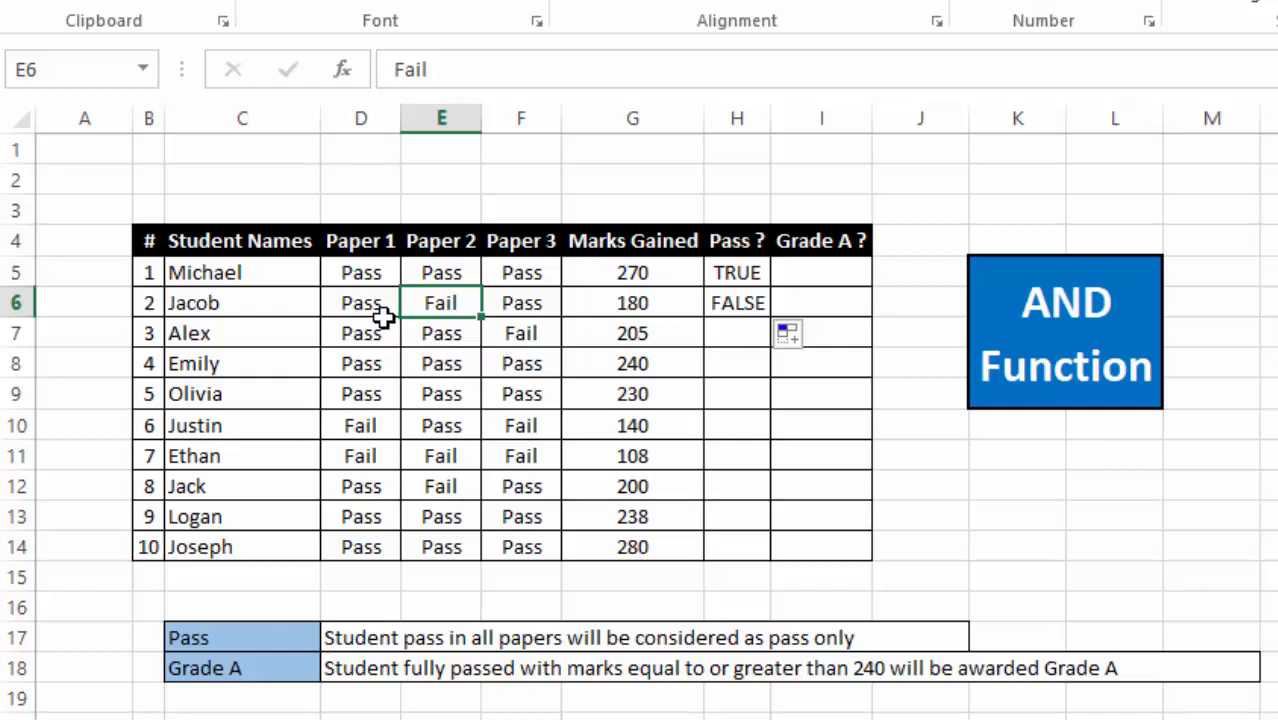
click(733, 303)
double_click(733, 303)
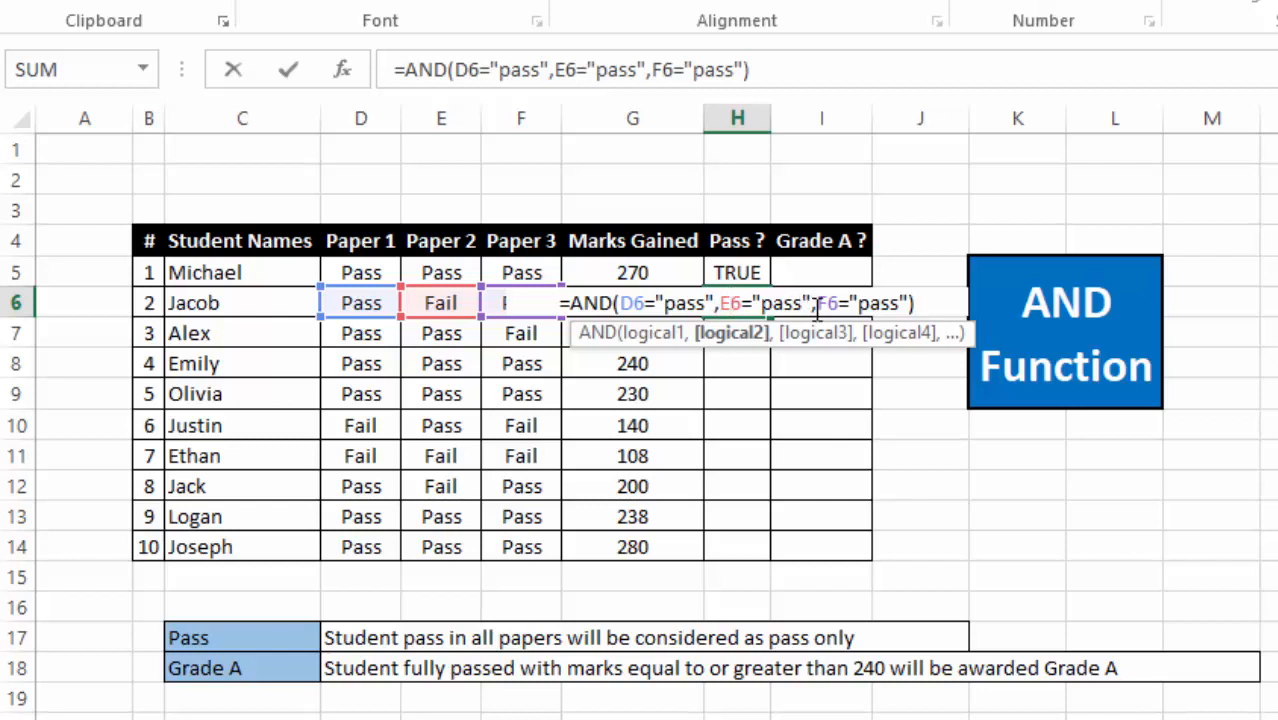
key(ctrl+Return)
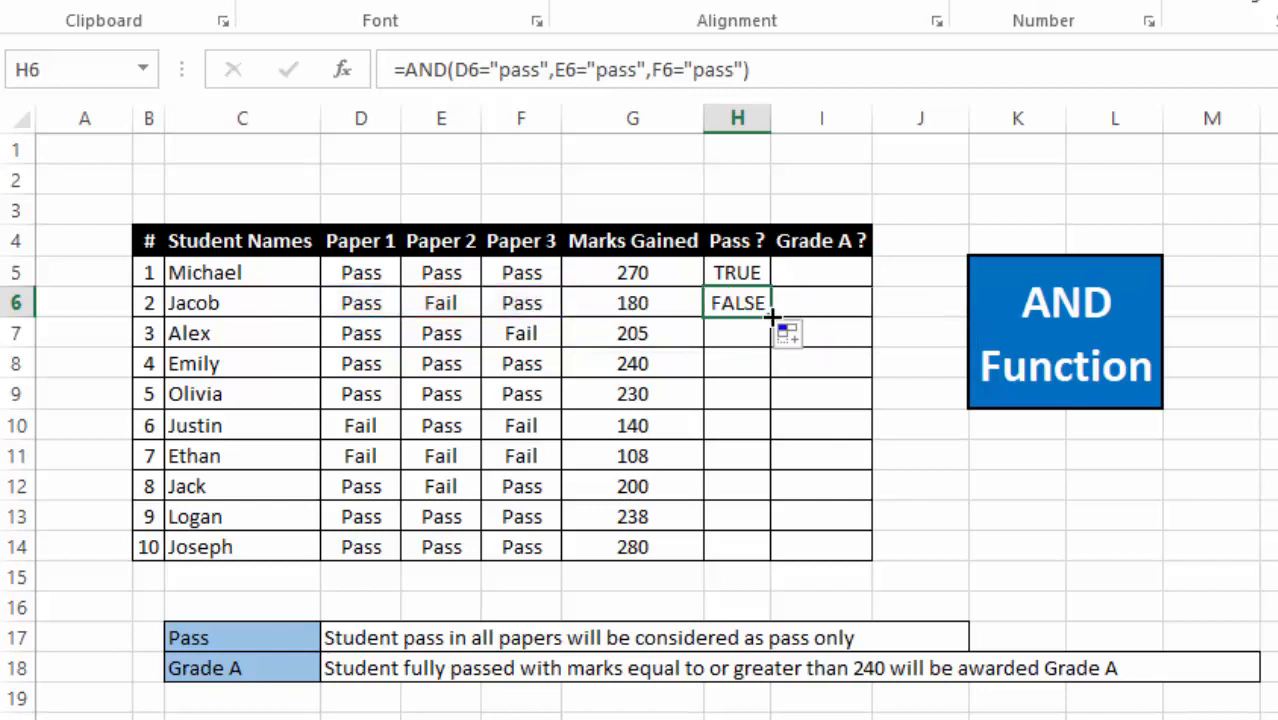
drag(773, 316, 799, 556)
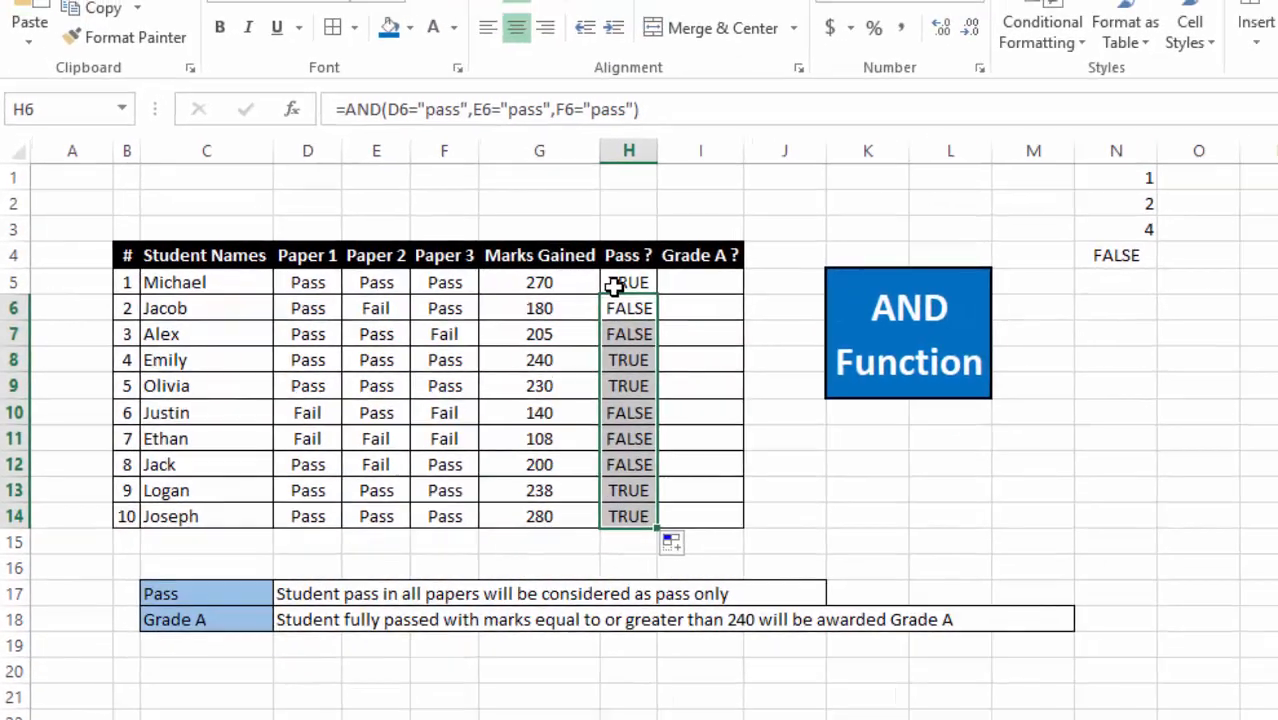
- Apply an Equal To conditional format to H5:H14 that highlights TRUE with light red fill and dark red text
drag(614, 286, 632, 512)
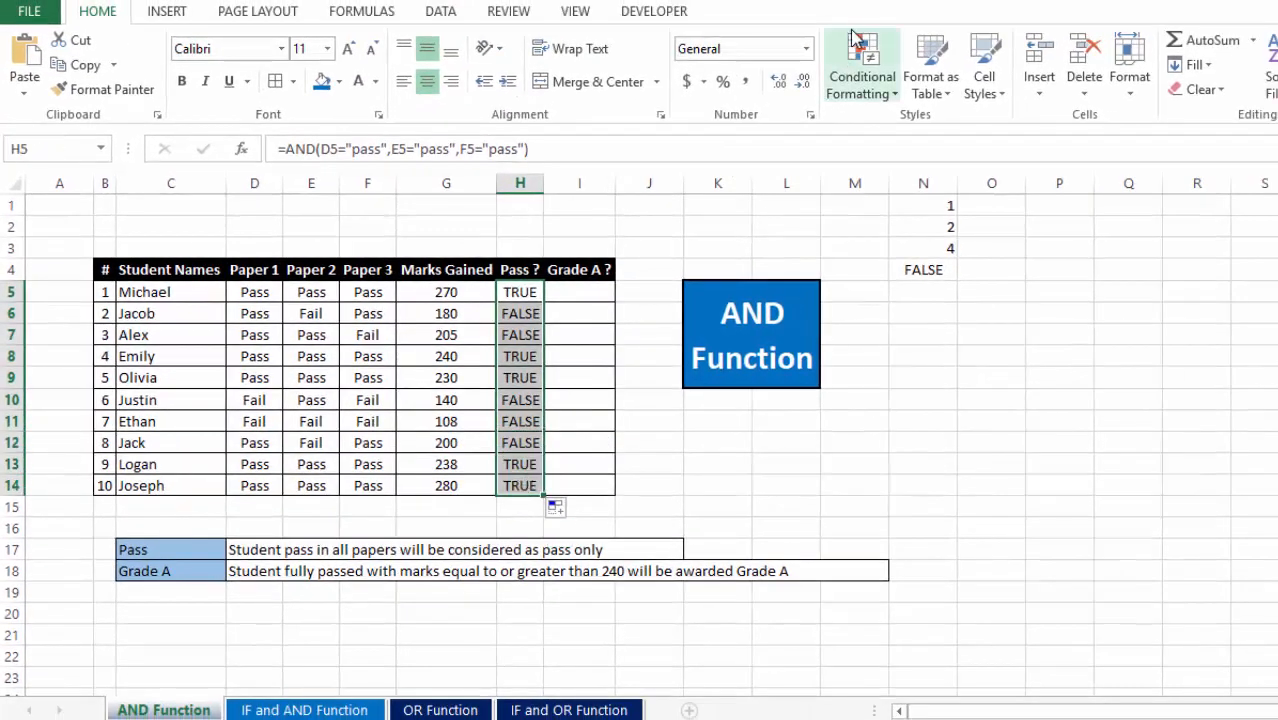
click(1043, 32)
mouse_move(930, 126)
click(1093, 270)
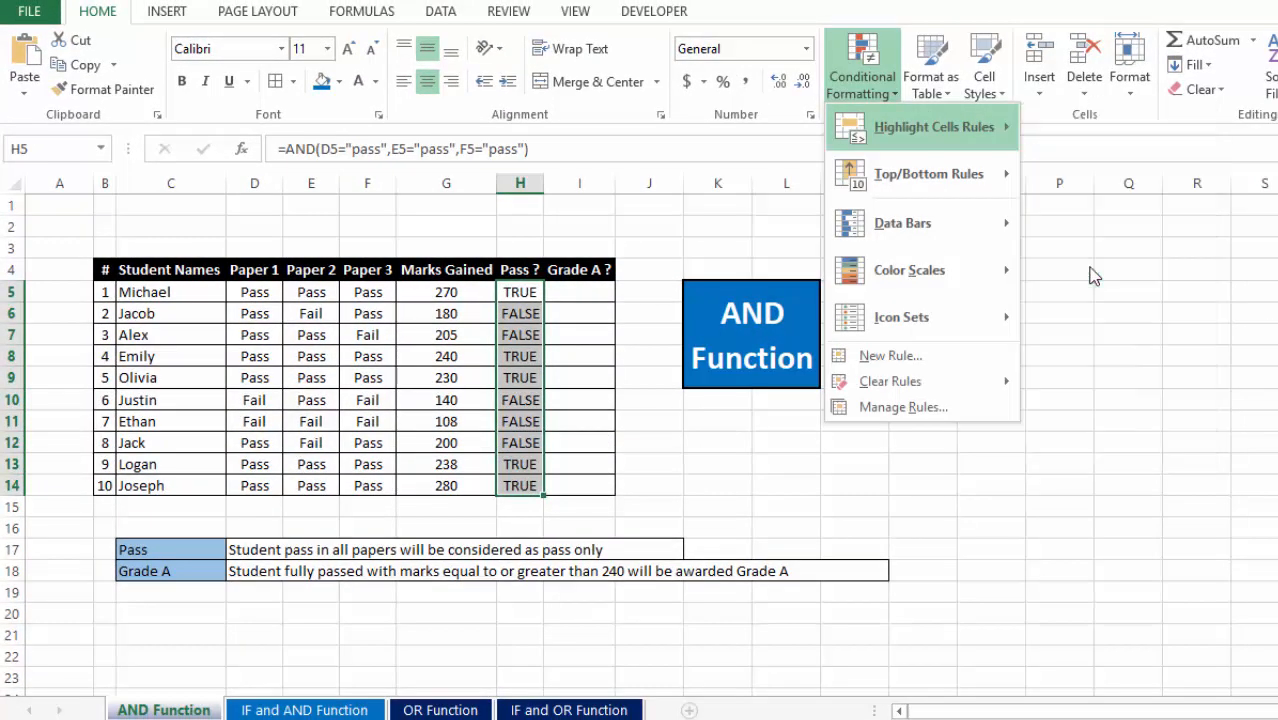
text(true)
key(Return)
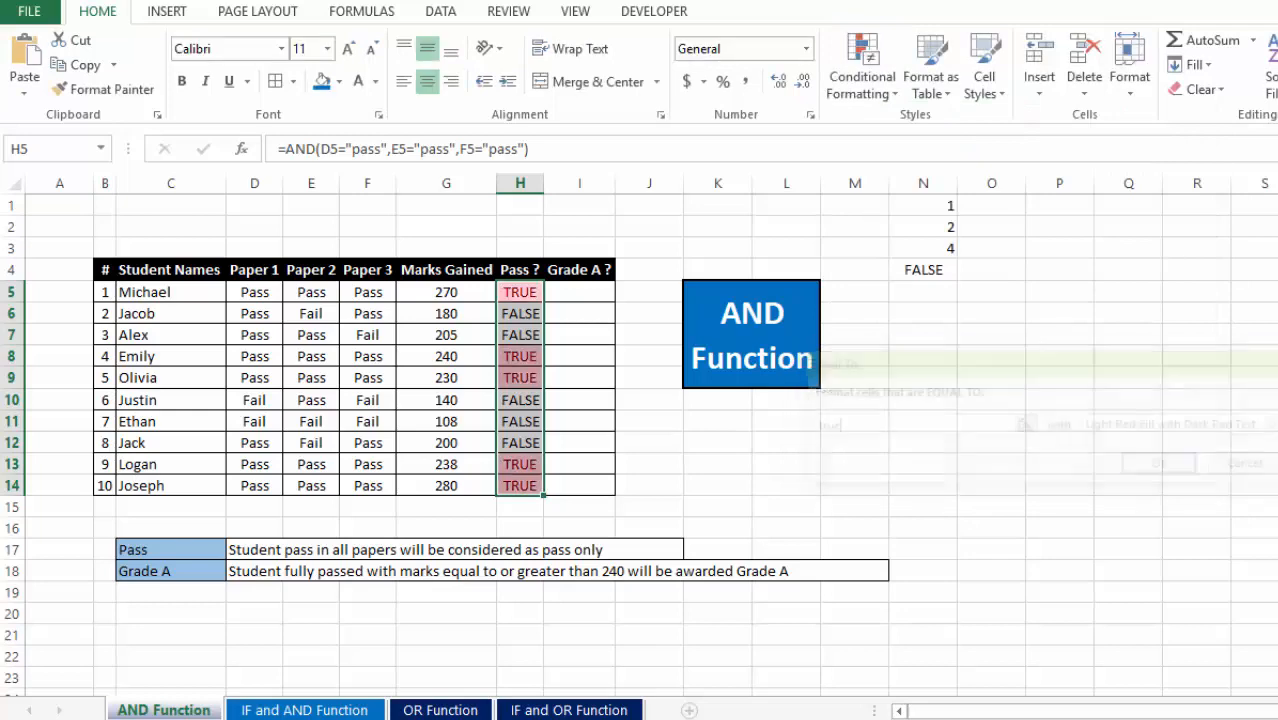
- Examine the fully passed students' rows, the Grade A rule below the table, and the first student's Pass result and marks
click(615, 418)
drag(534, 363, 171, 372)
drag(505, 463, 174, 479)
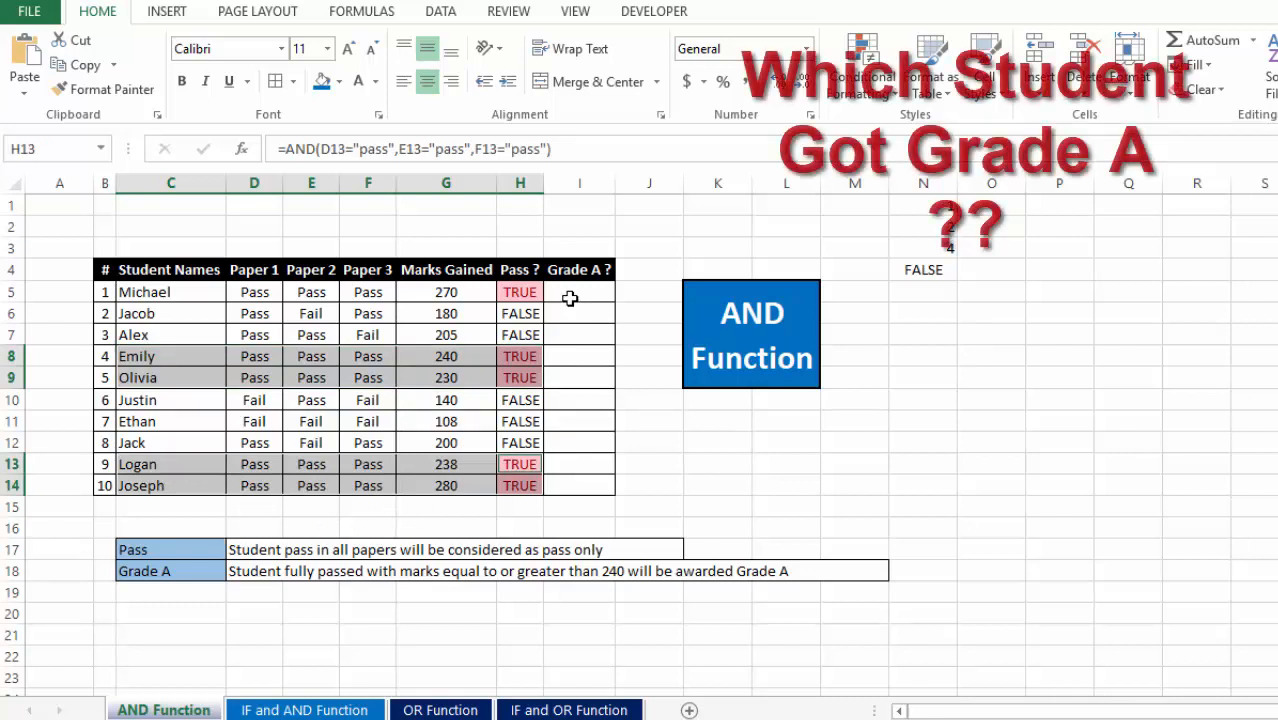
click(591, 297)
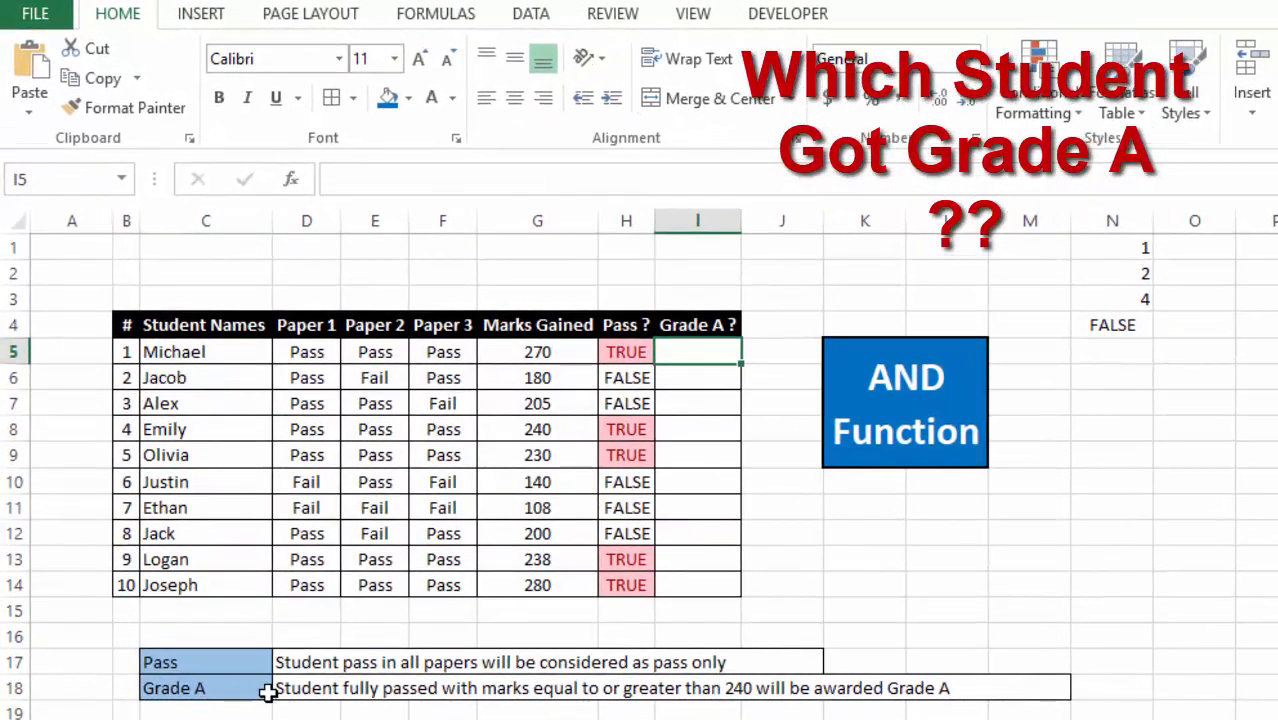
click(260, 575)
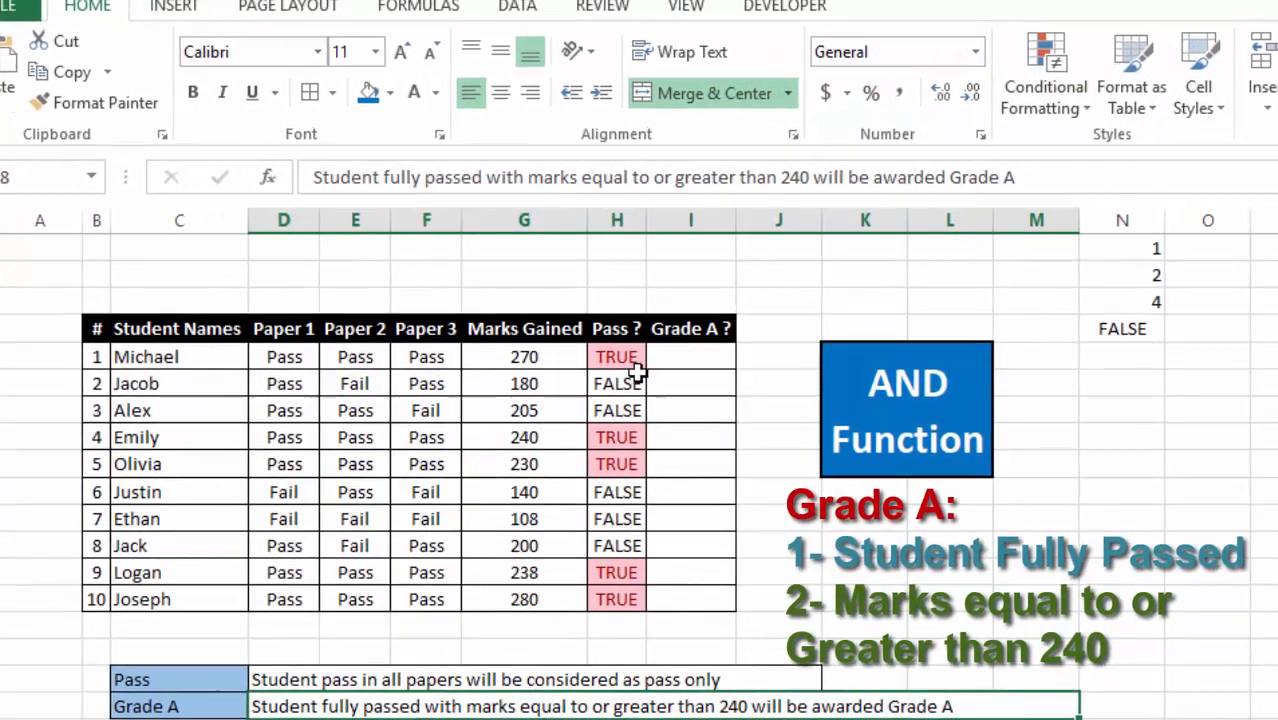
click(626, 352)
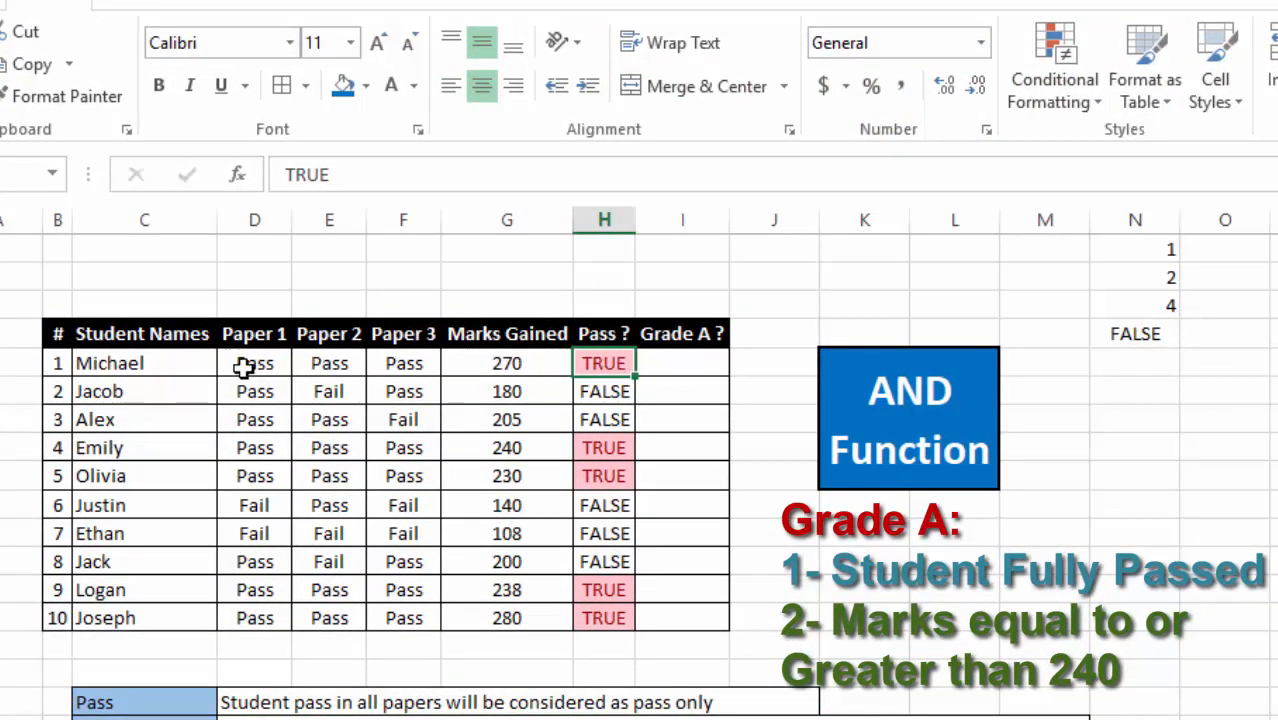
click(533, 351)
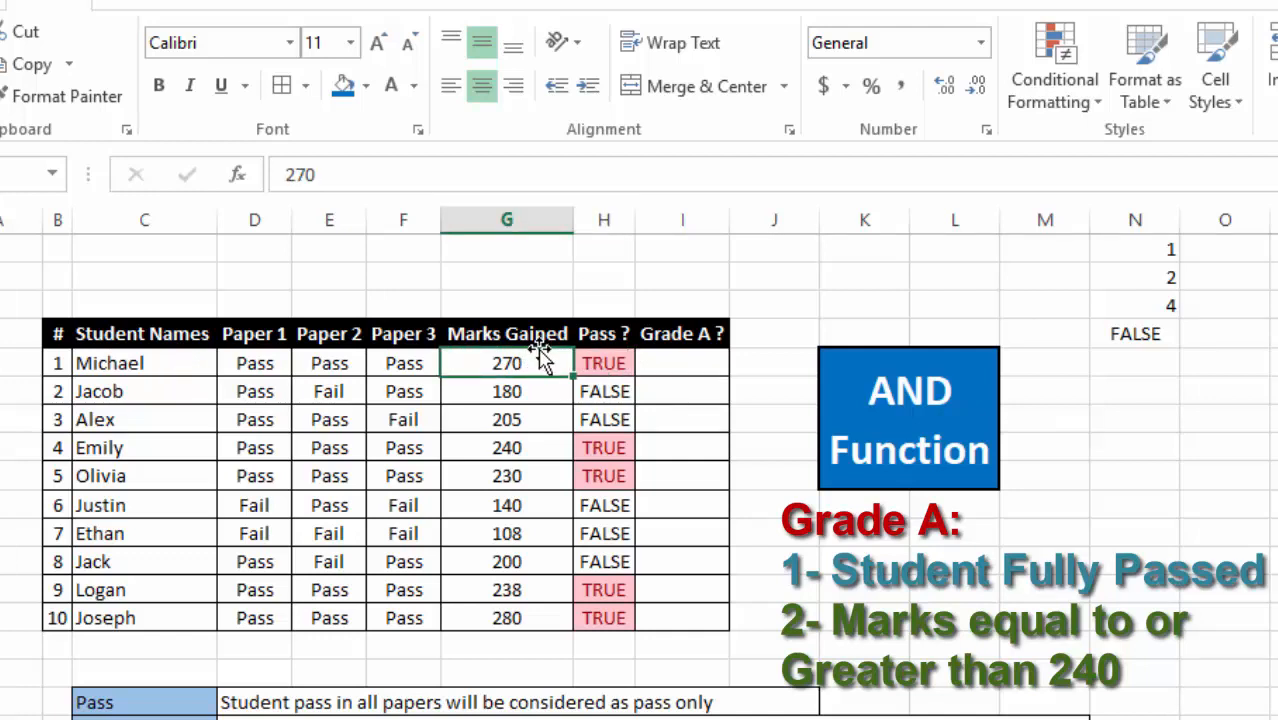
click(680, 370)
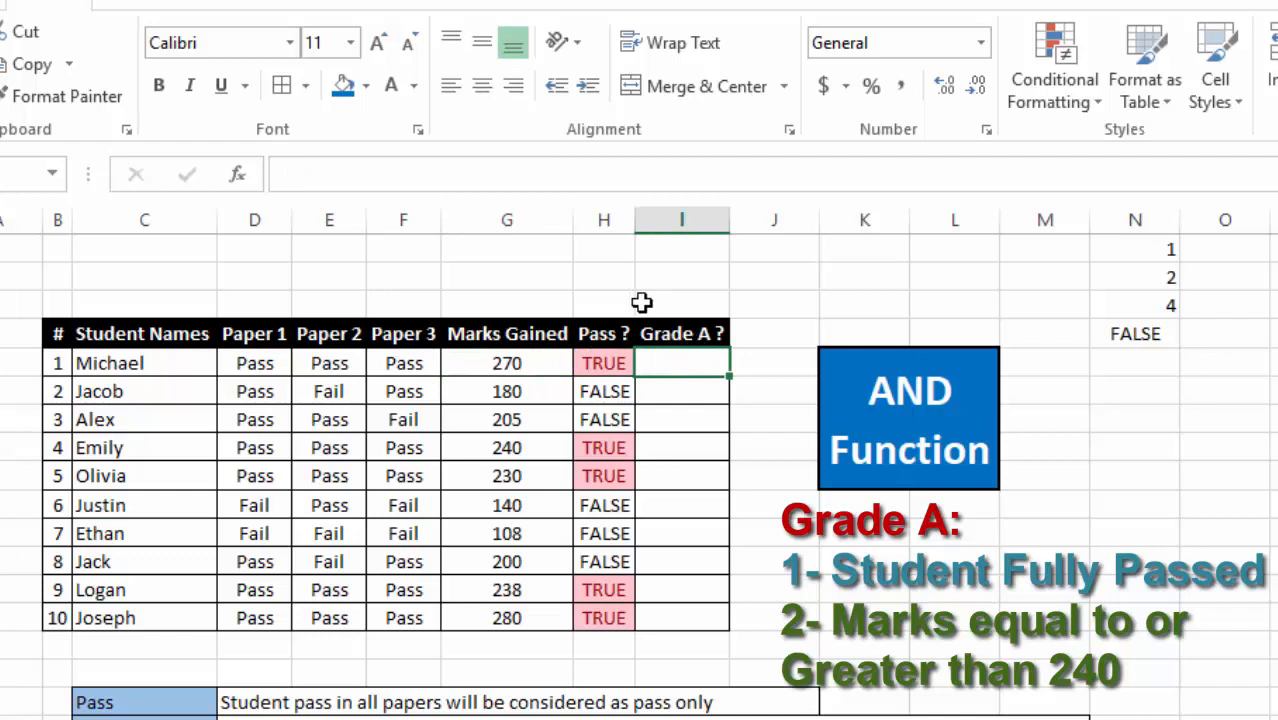
- Enter the Grade A criteria above the table: 240 in H2 and TRUE in I2
click(608, 276)
text(240)
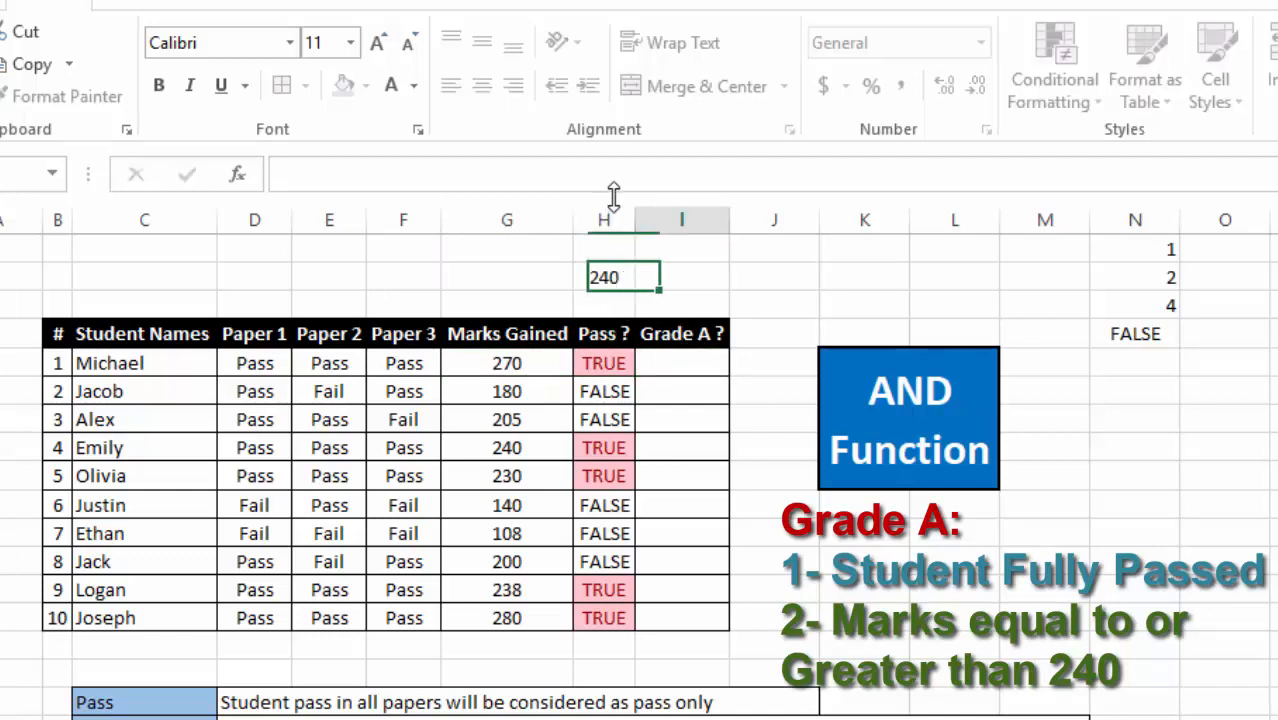
key(Tab)
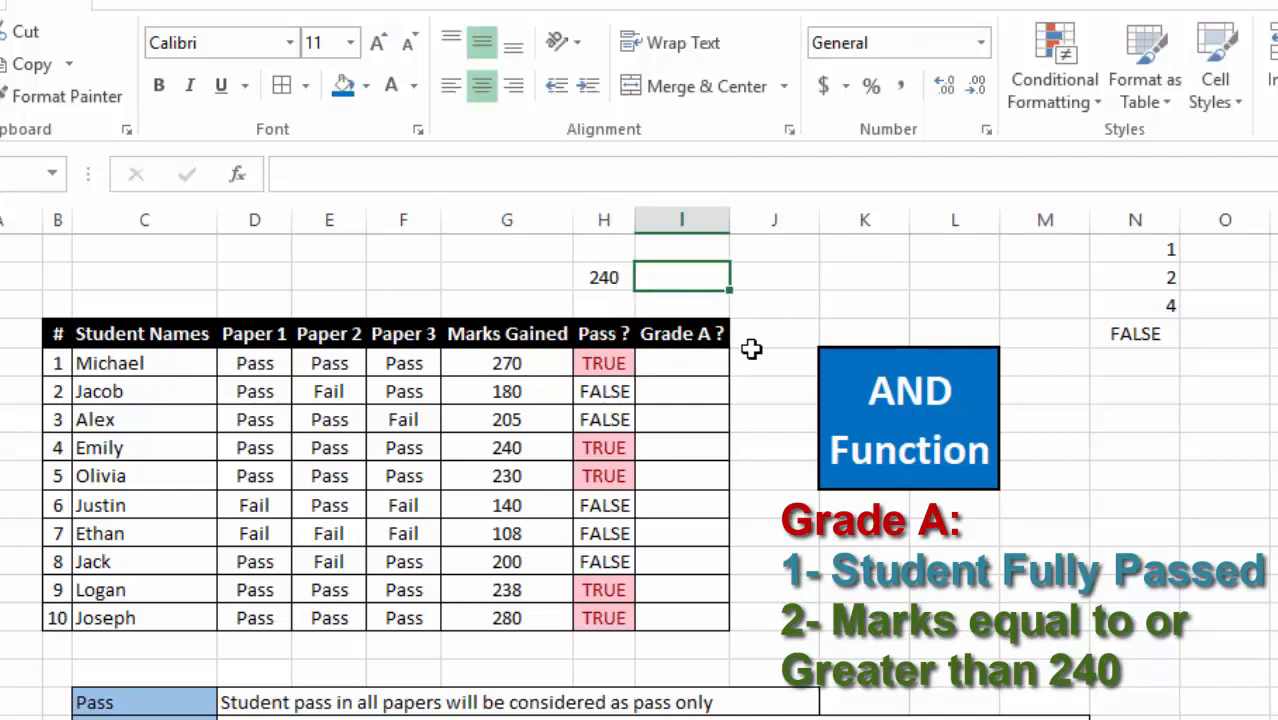
text(true)
key(Tab)
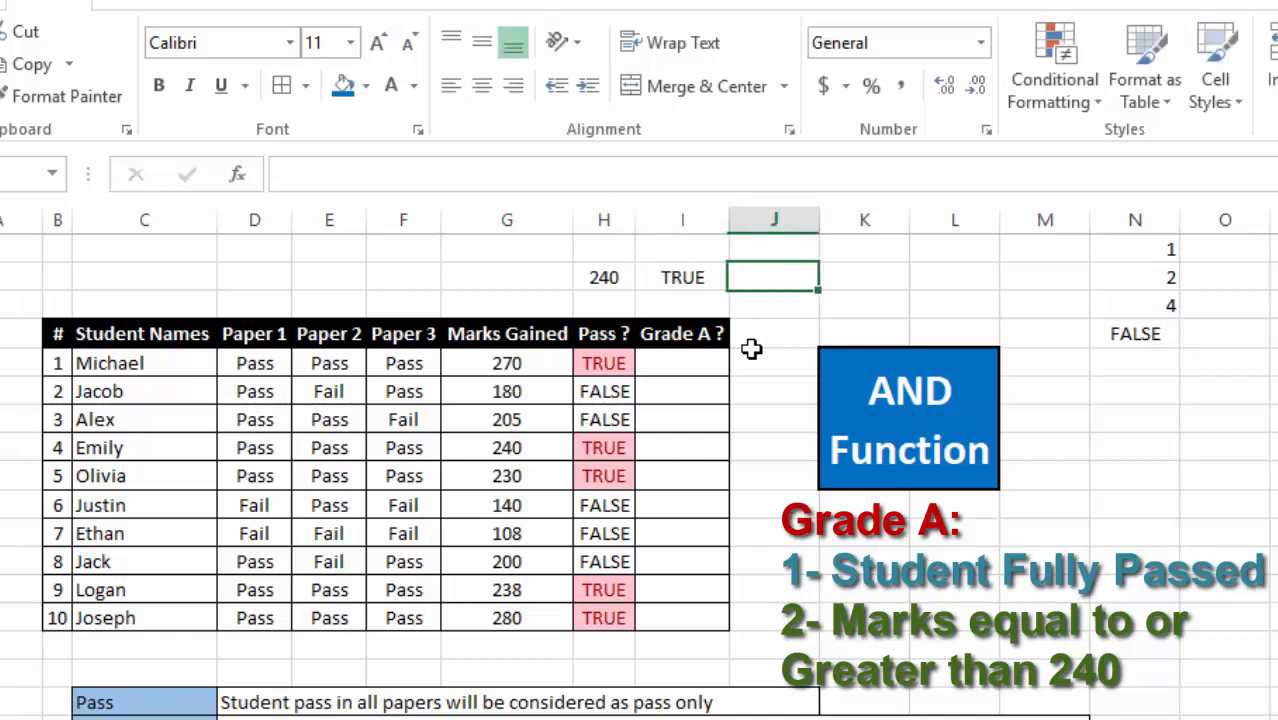
- Enter the formula =AND(G5>=H2,H5=I2) in cell I5 of the Grade A ? column
click(697, 357)
text(=AND()
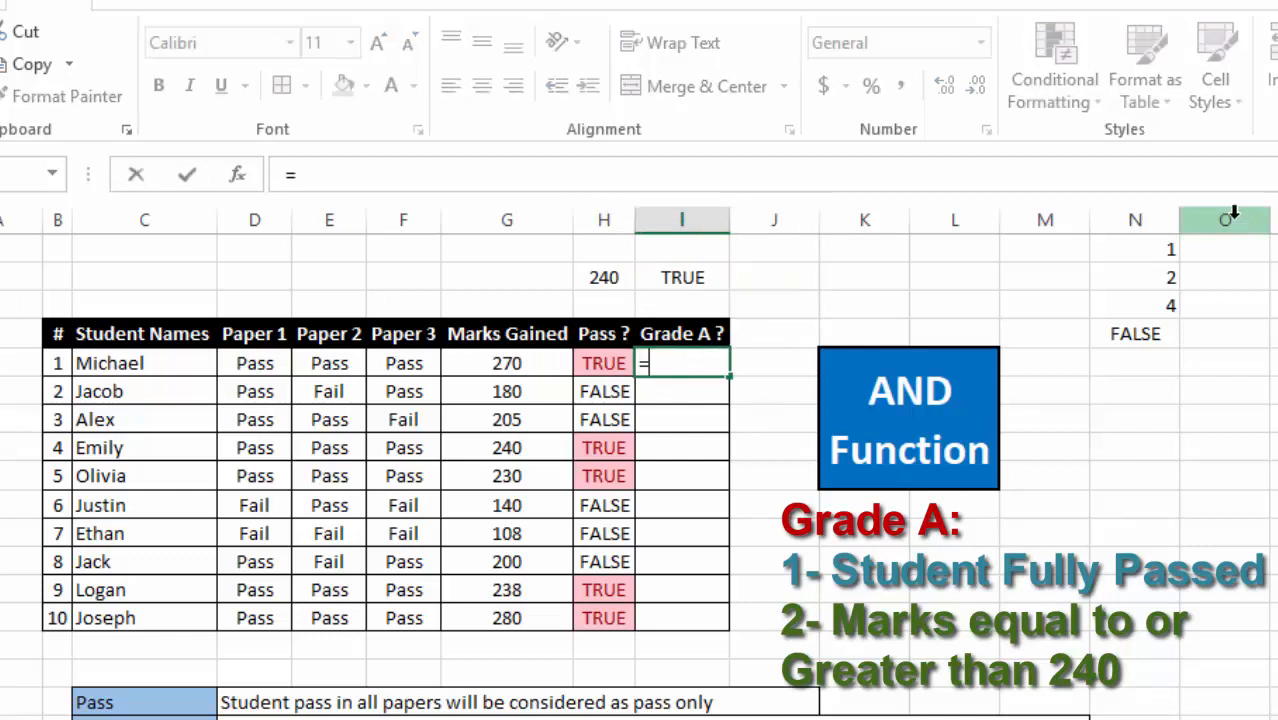
click(548, 363)
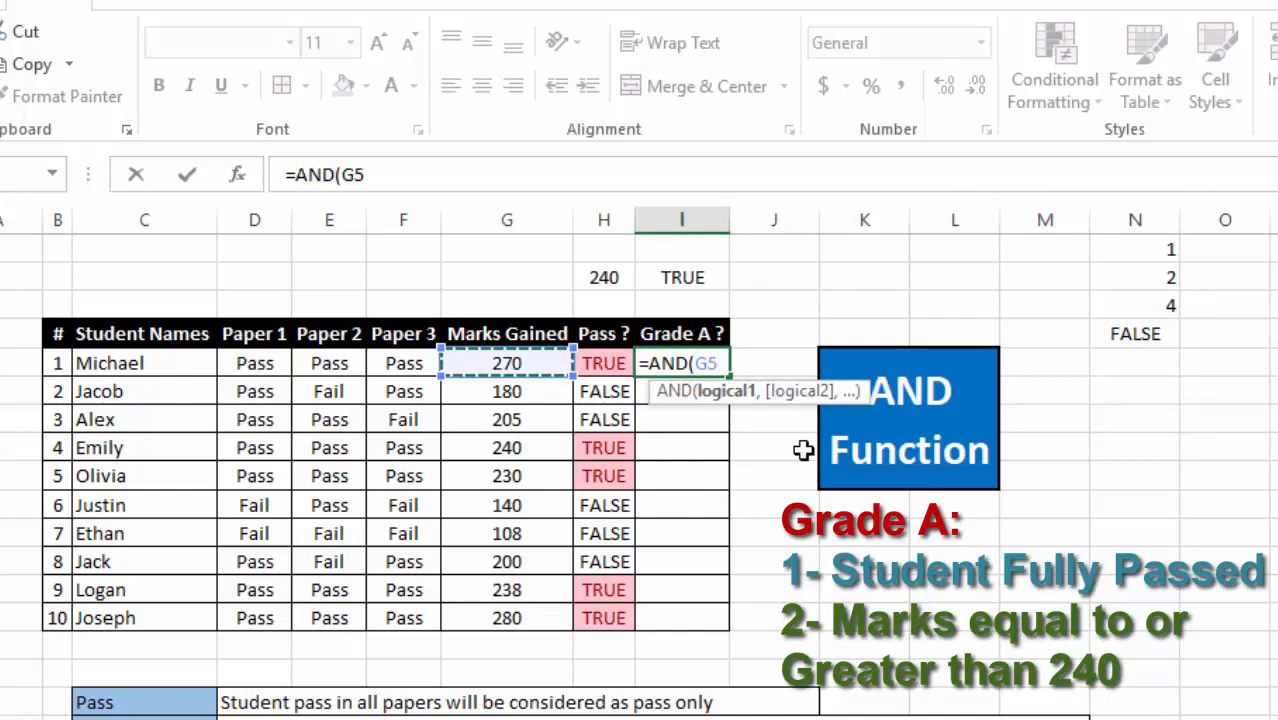
text(>=)
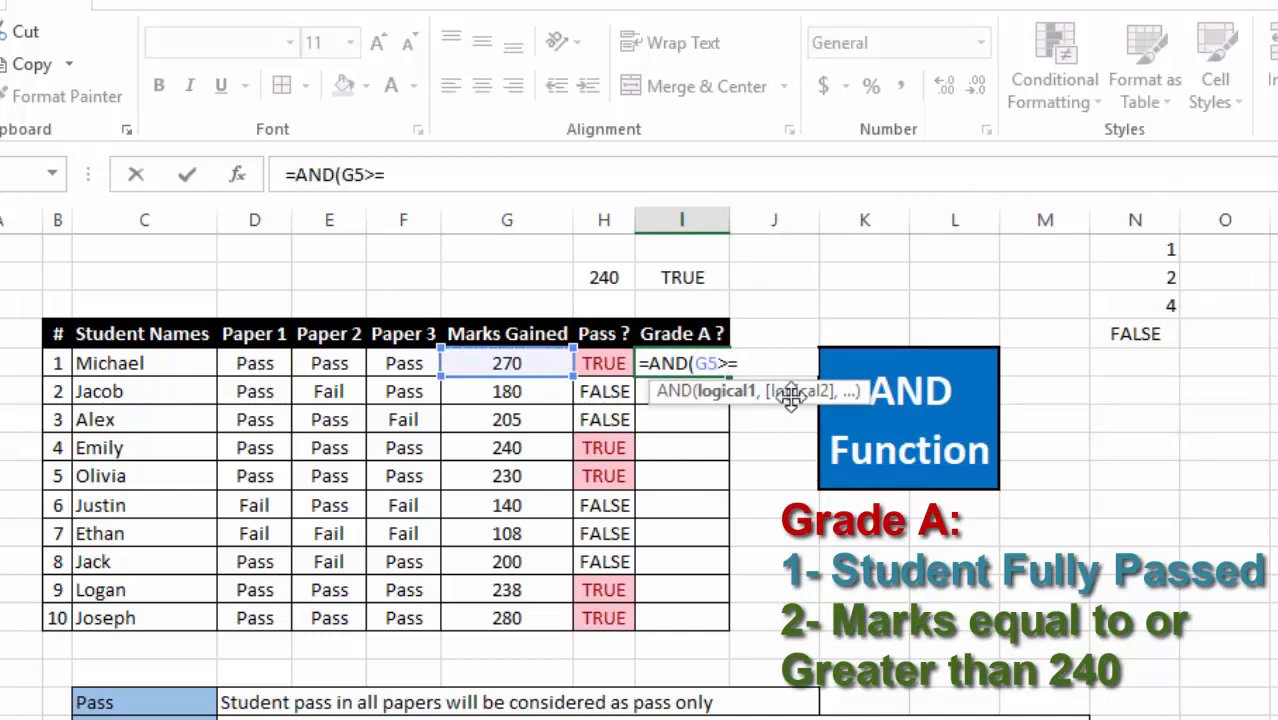
click(604, 277)
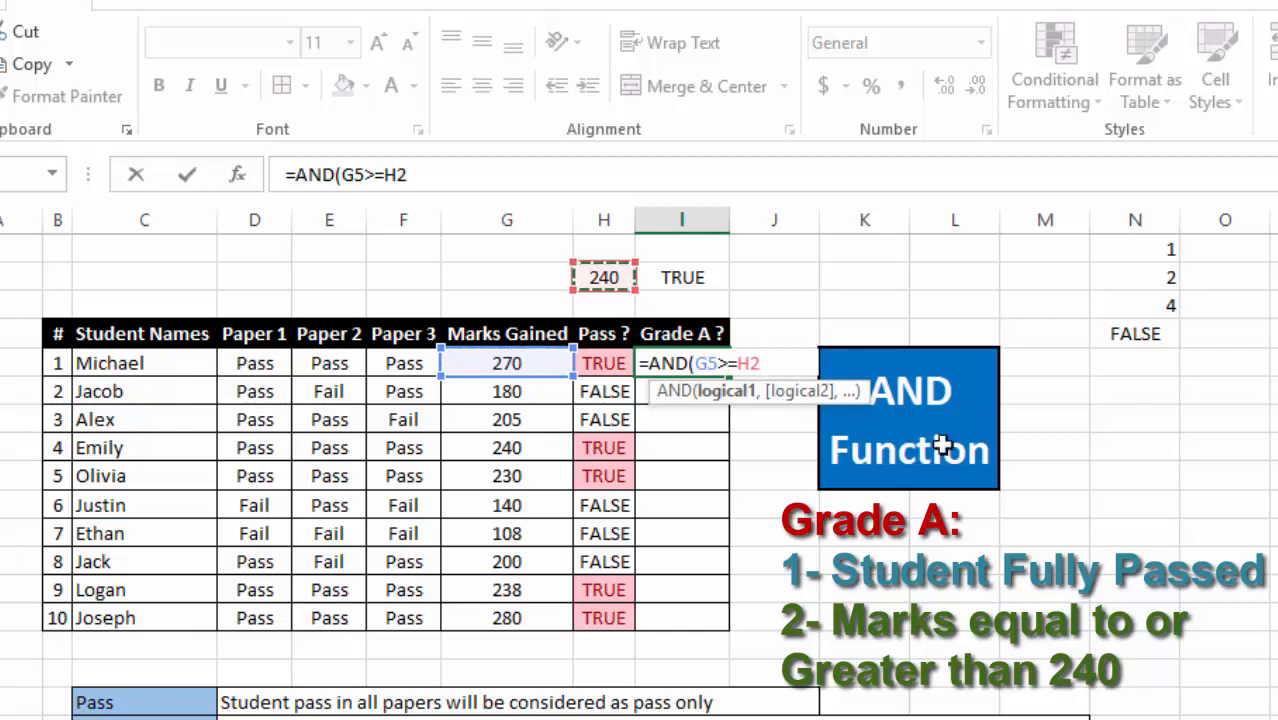
text(,)
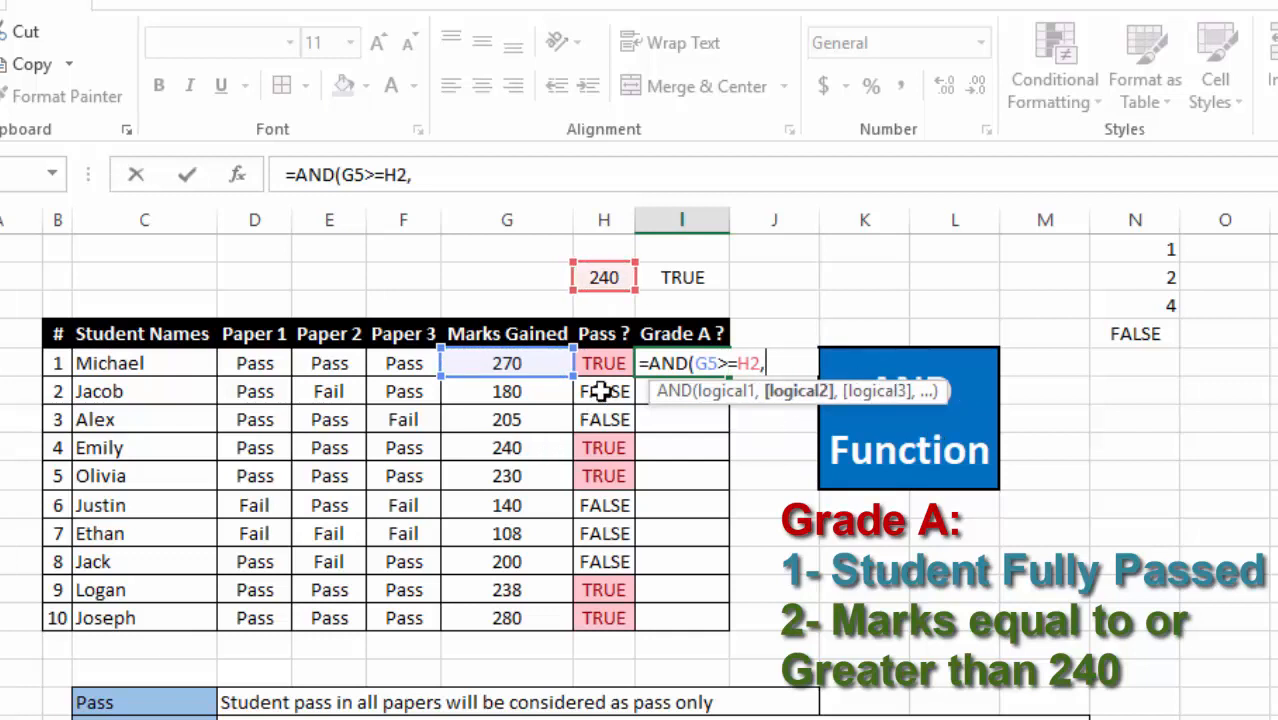
click(613, 362)
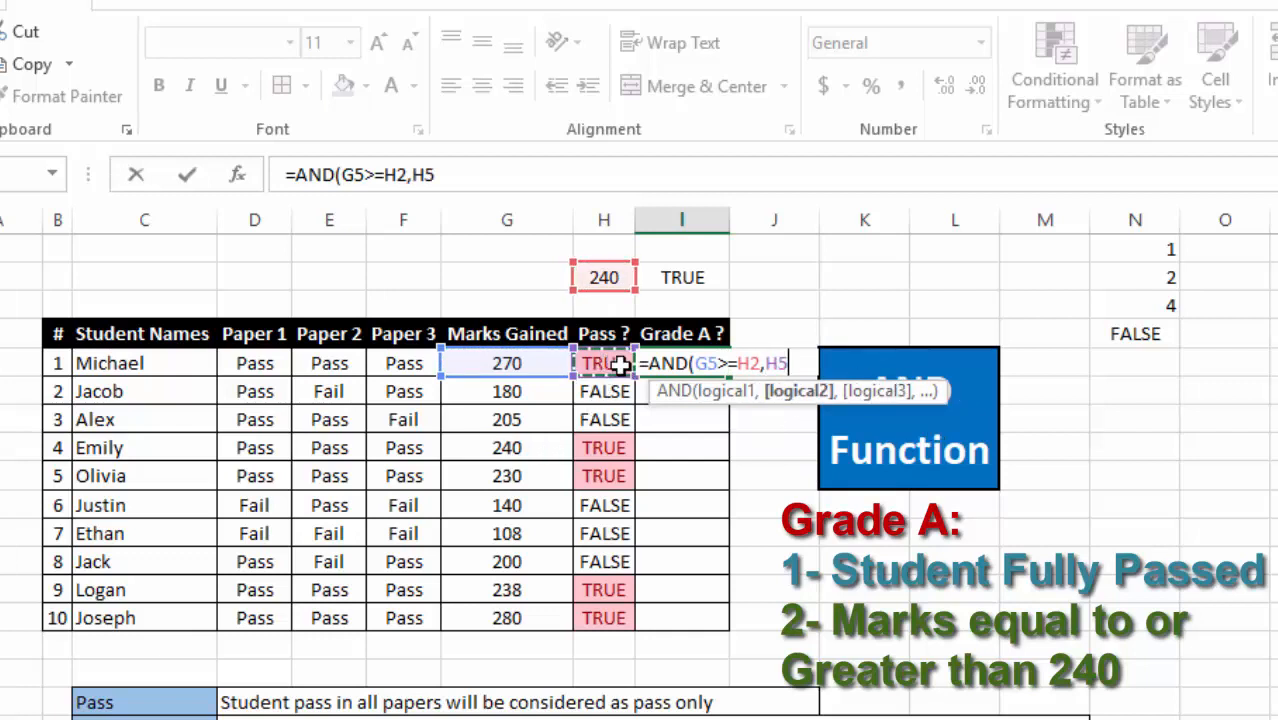
text(=)
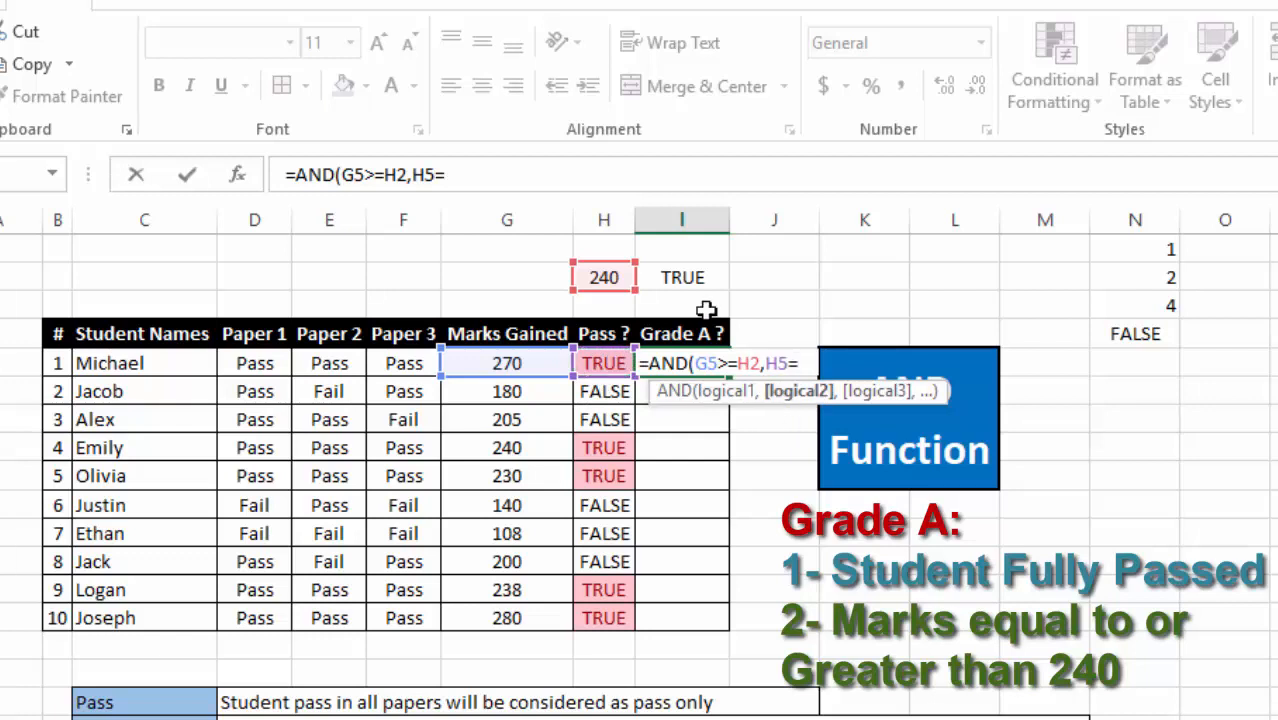
click(658, 278)
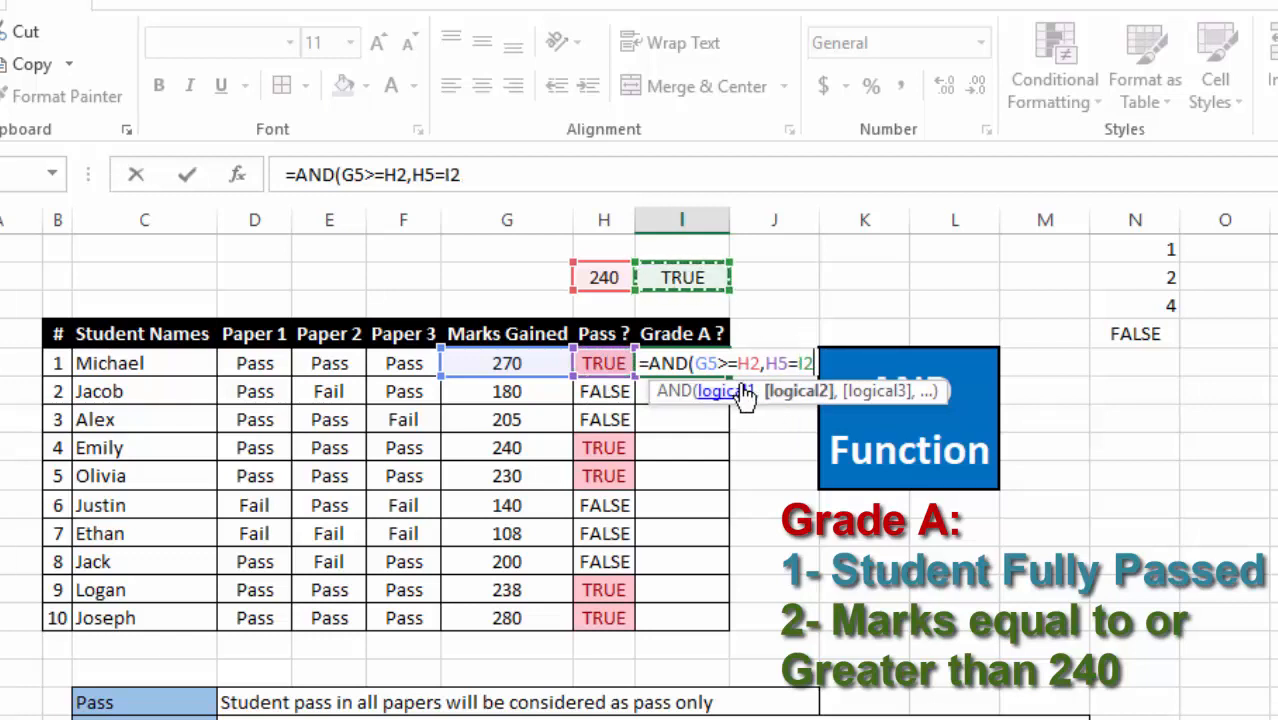
text())
key(Return)
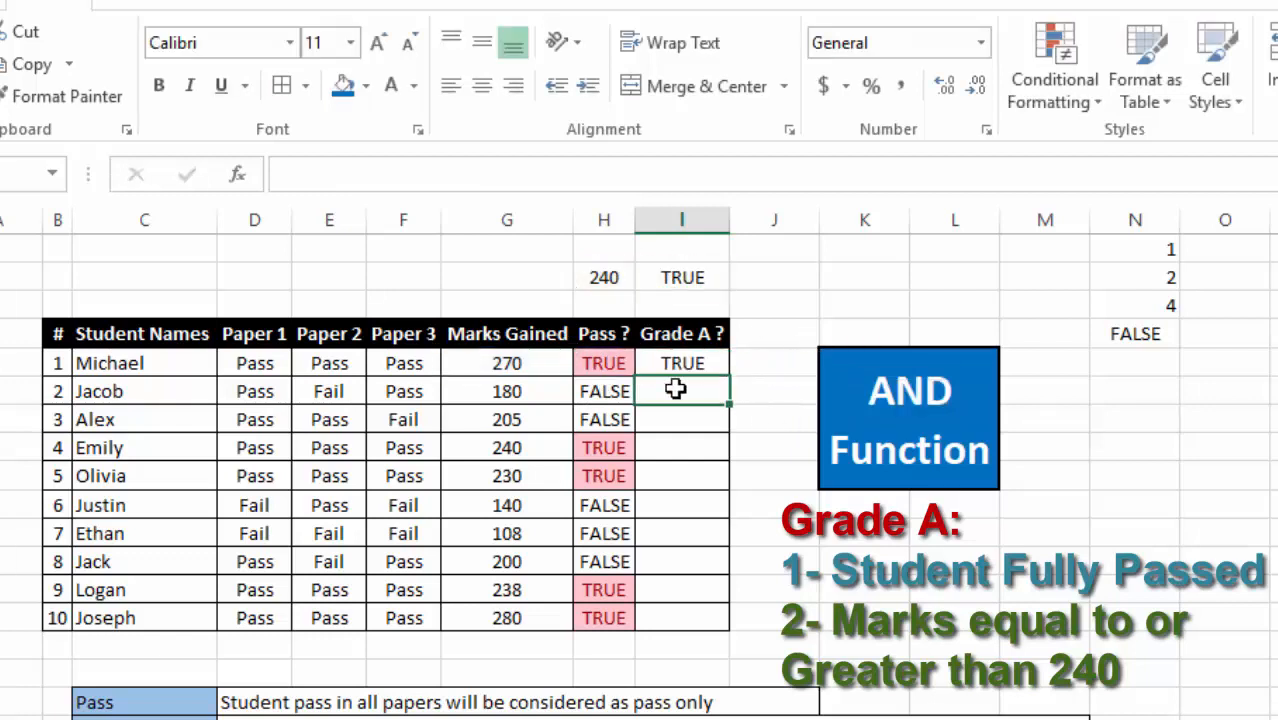
- Change the I5 formula's criteria references to absolute $H$2 and $I$2 and copy it down to I14
click(704, 364)
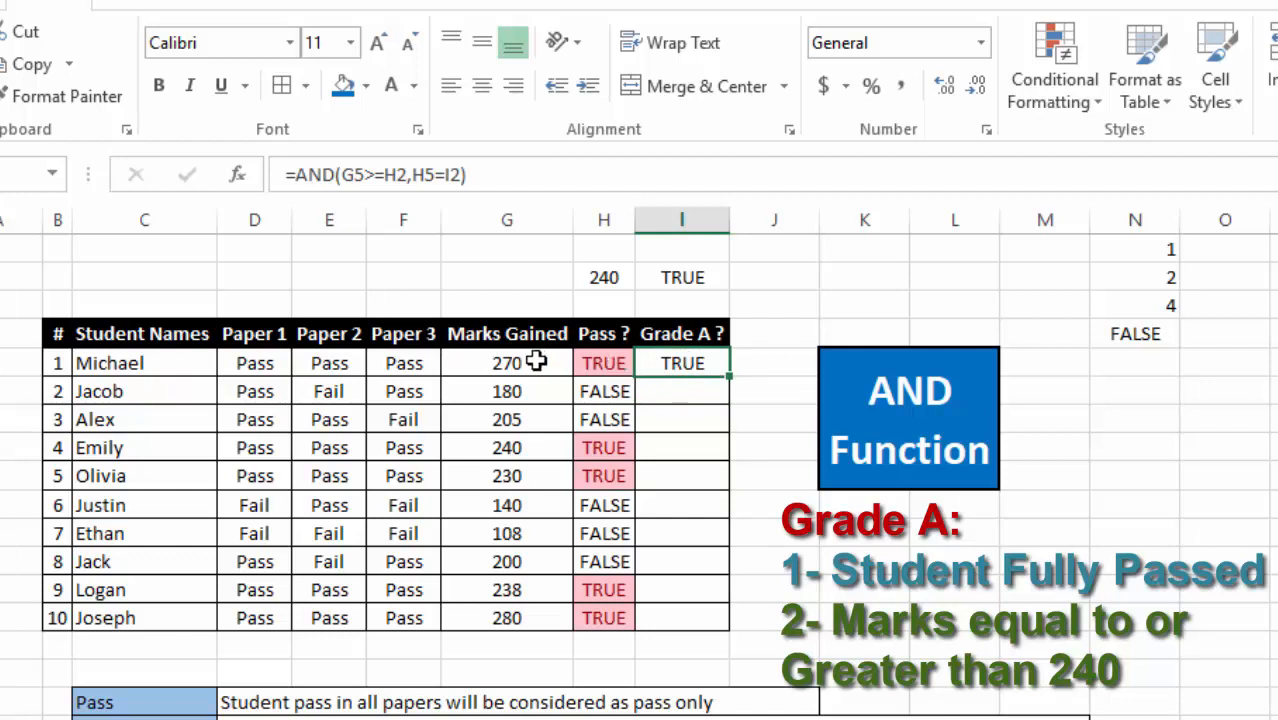
double_click(682, 364)
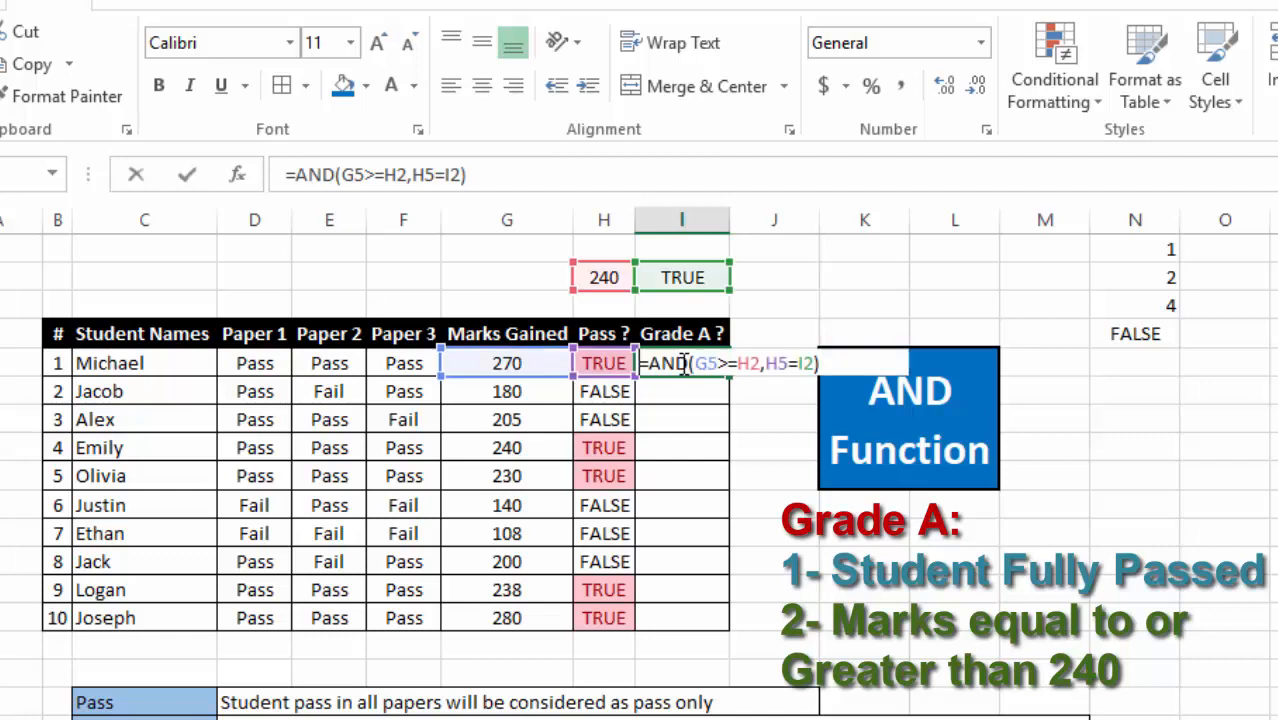
click(407, 176)
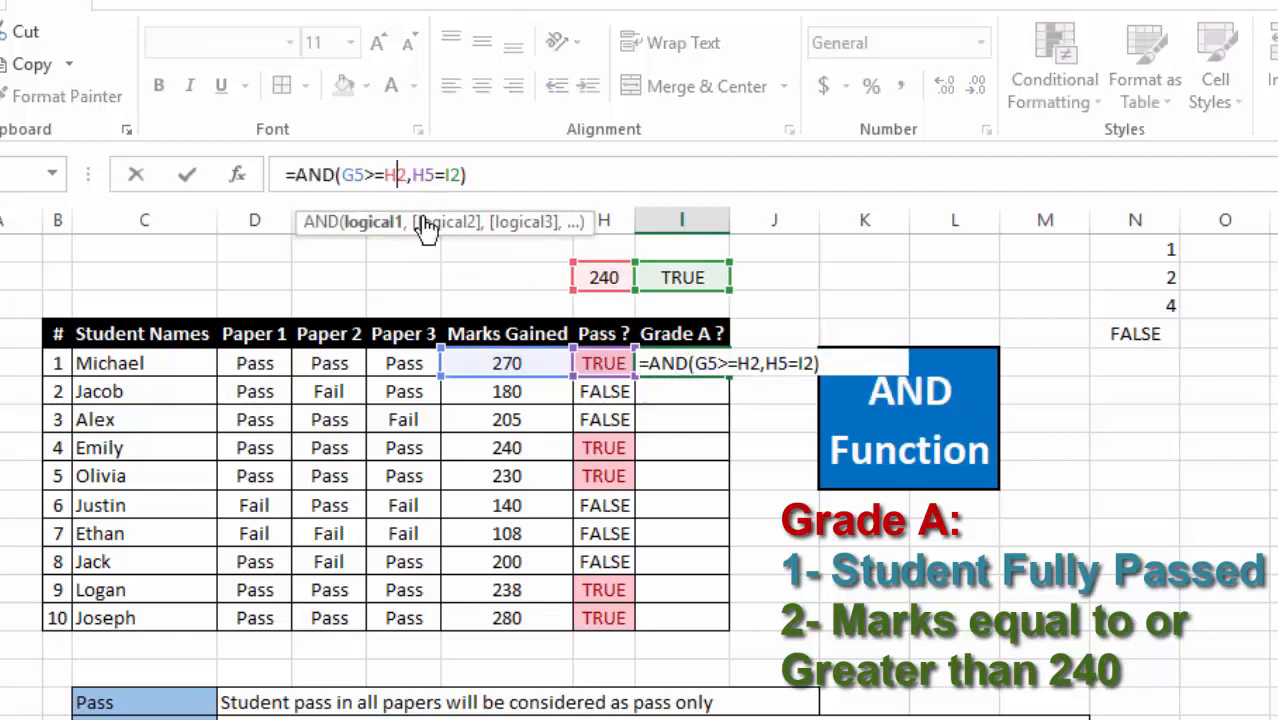
key(F4)
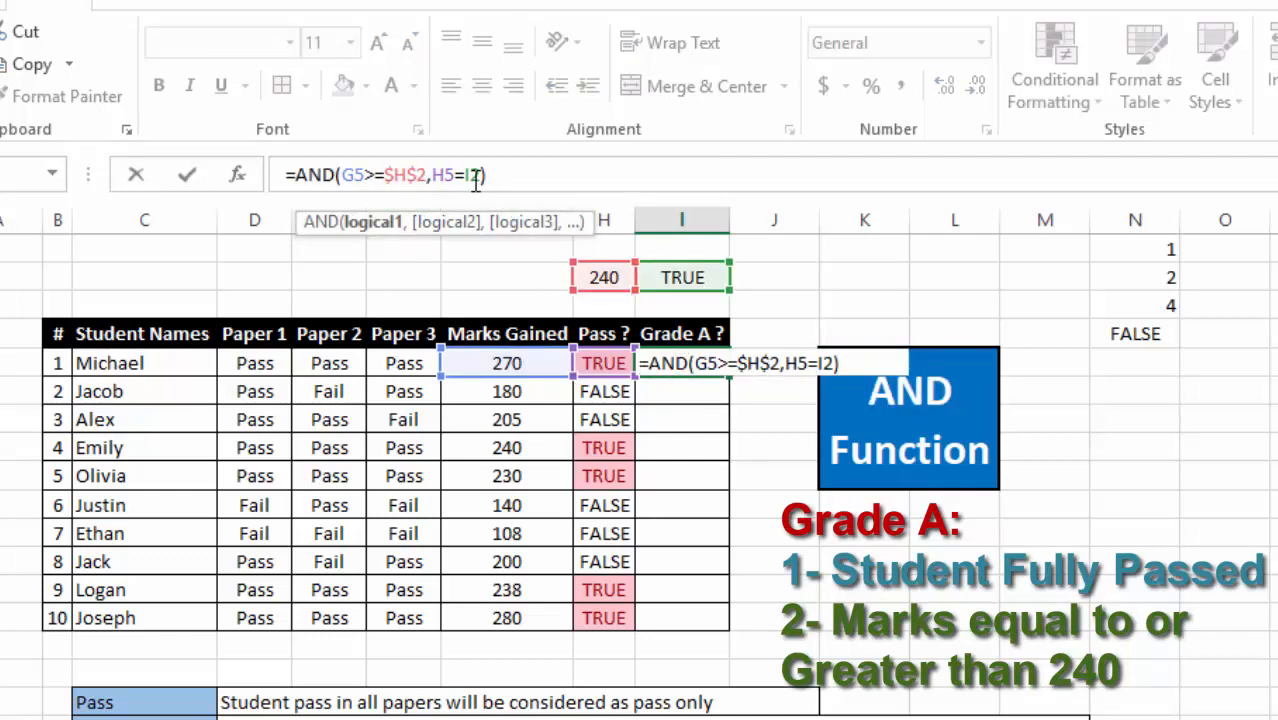
click(476, 176)
key(F4)
key(ctrl+Return)
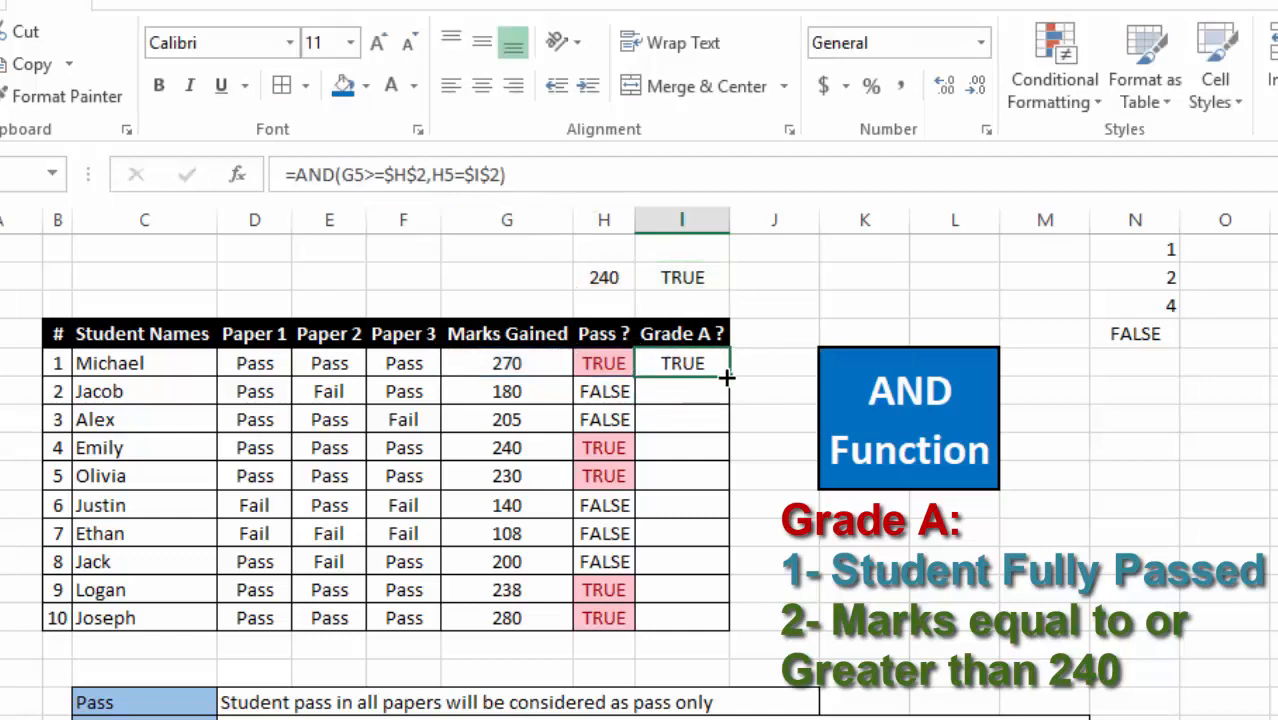
drag(730, 377, 731, 637)
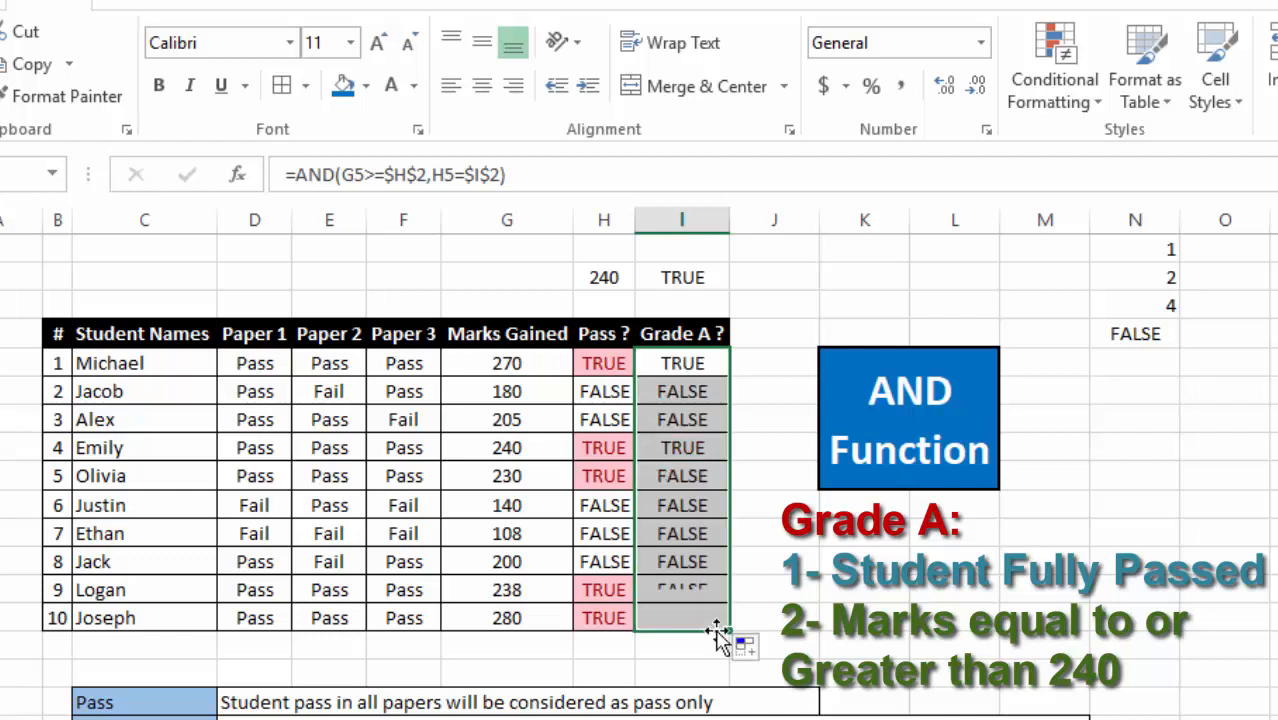
- Check the Grade A results of students 1, 4 and 5 against their marks and Pass values
drag(688, 365, 448, 362)
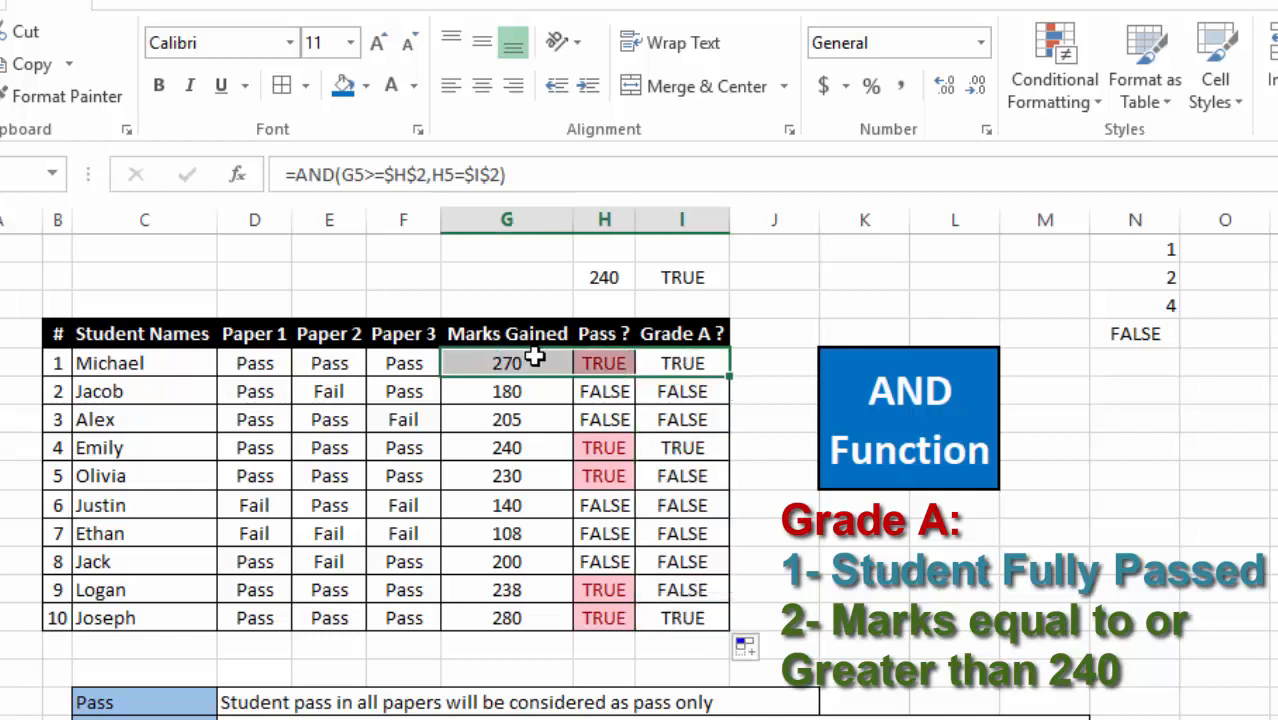
drag(680, 447, 567, 447)
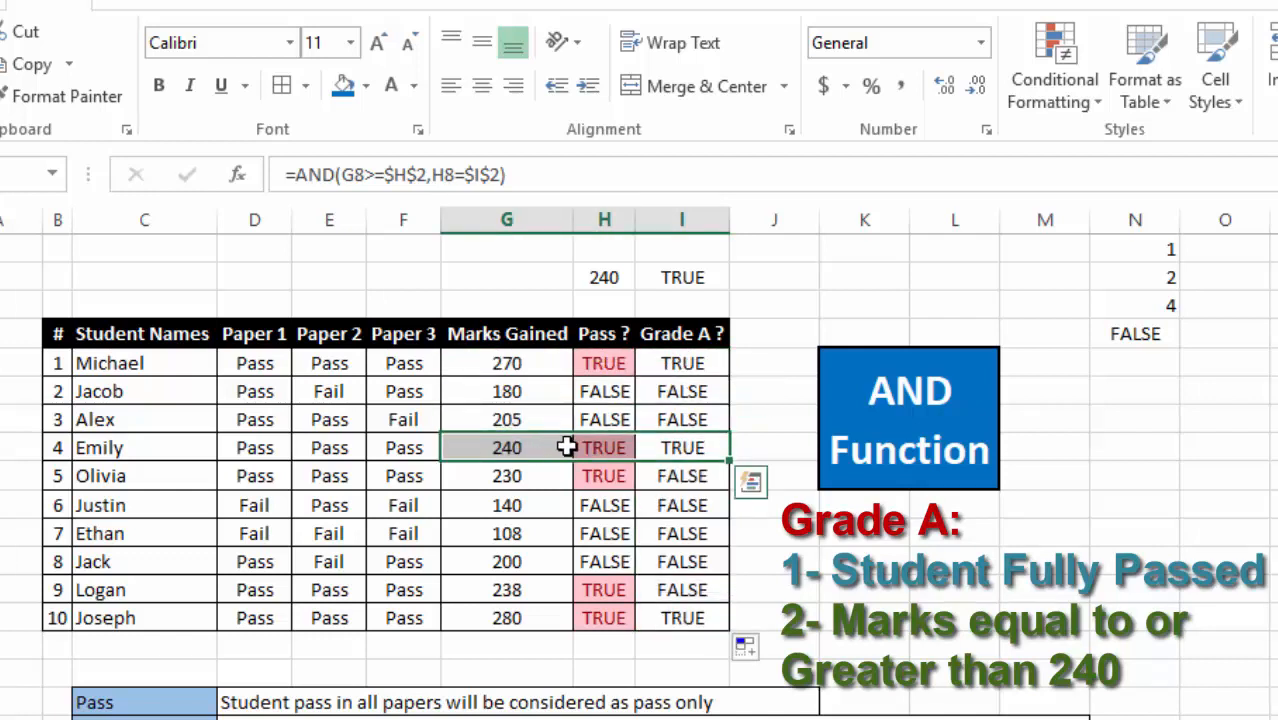
click(680, 490)
click(536, 477)
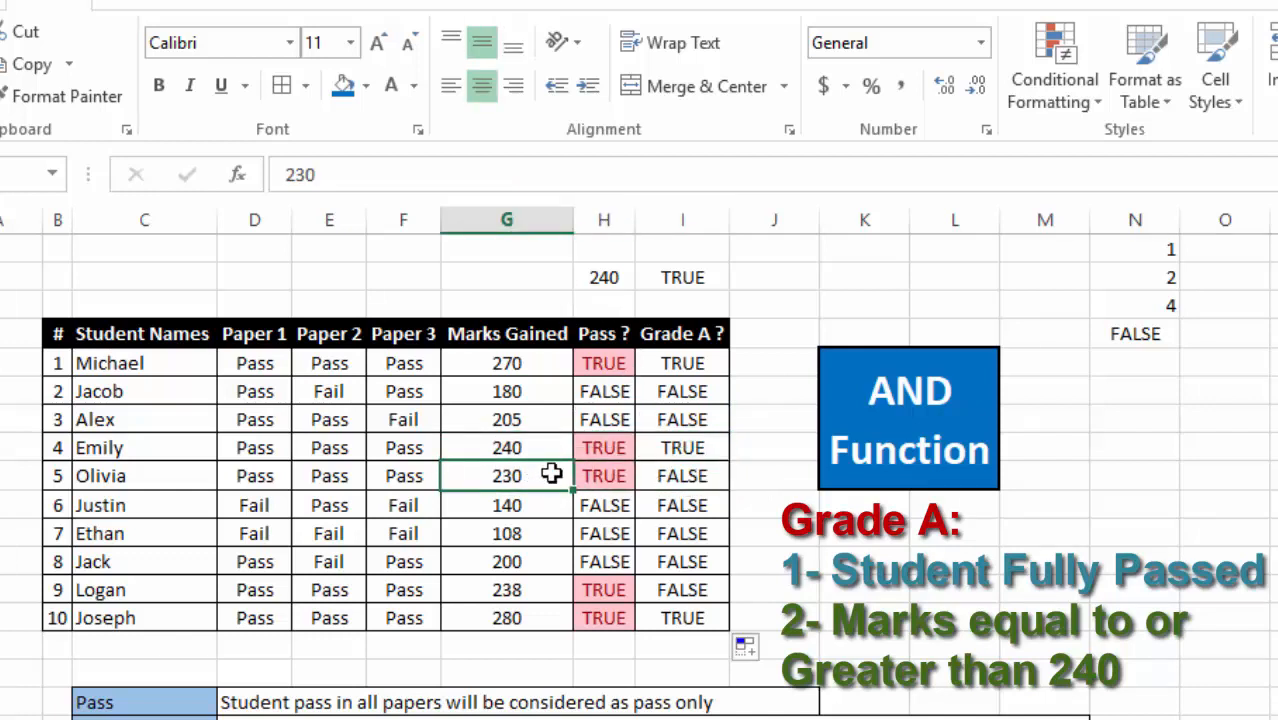
click(690, 476)
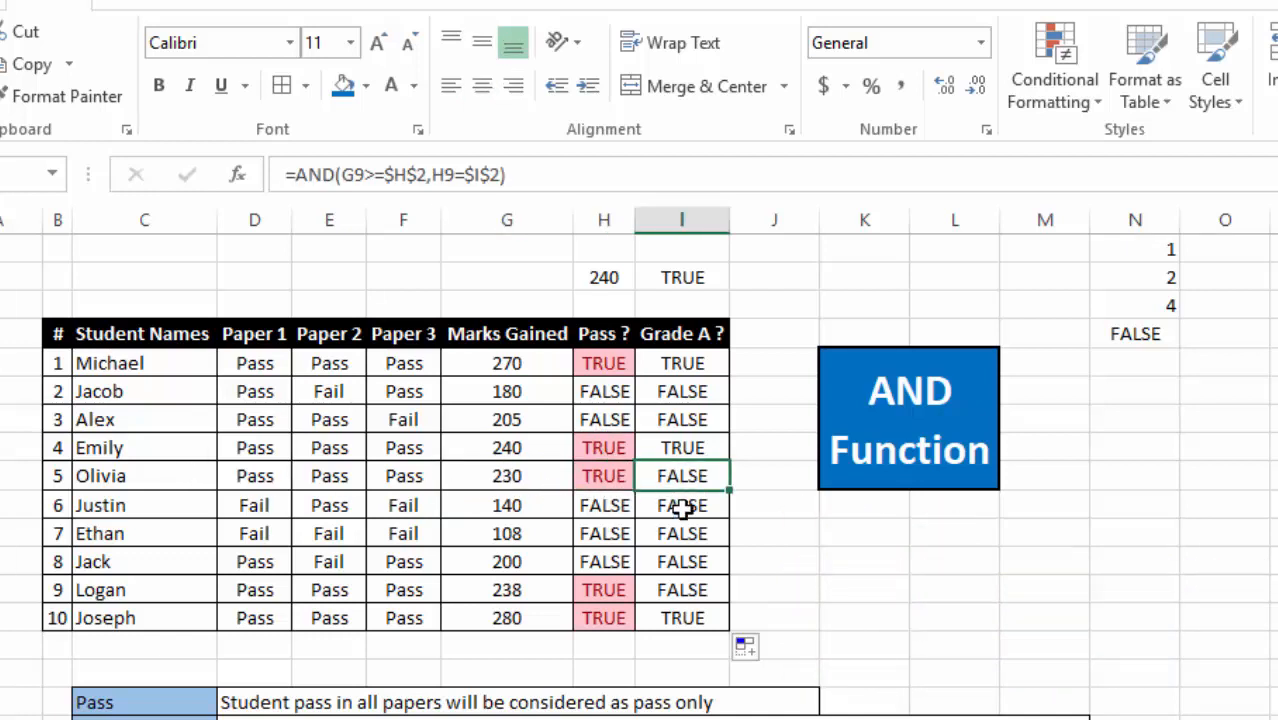
click(779, 556)
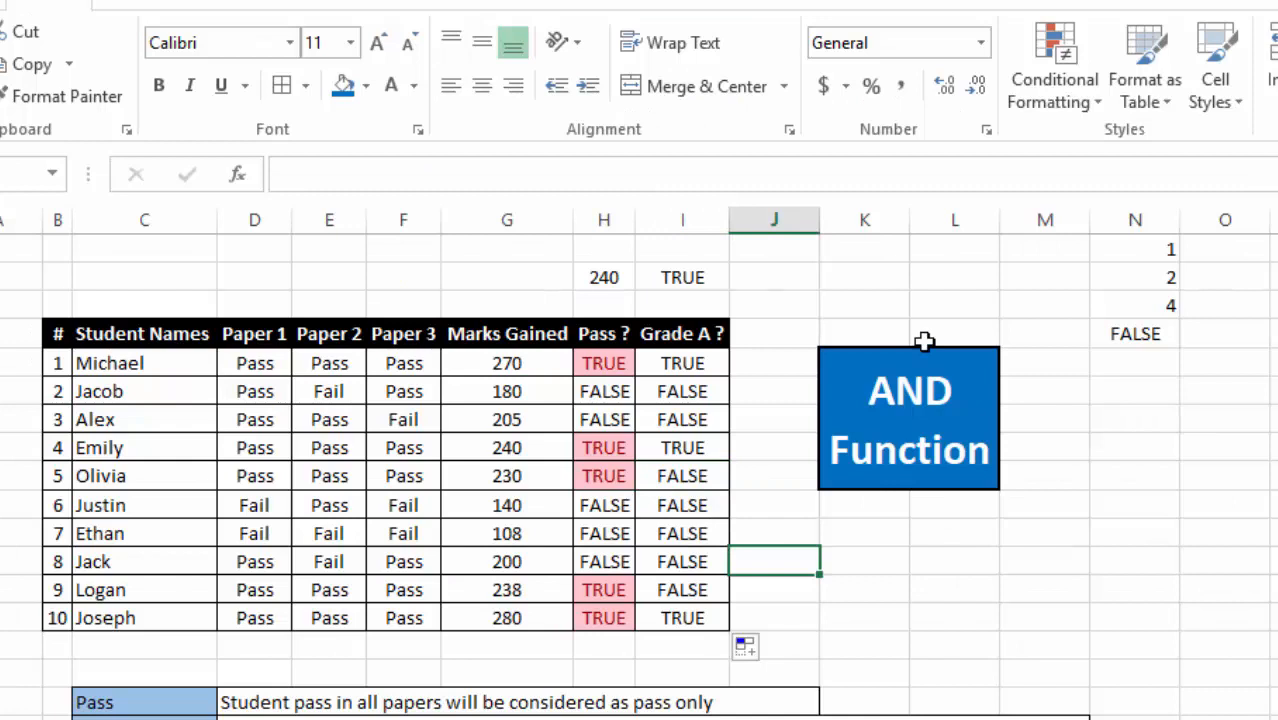